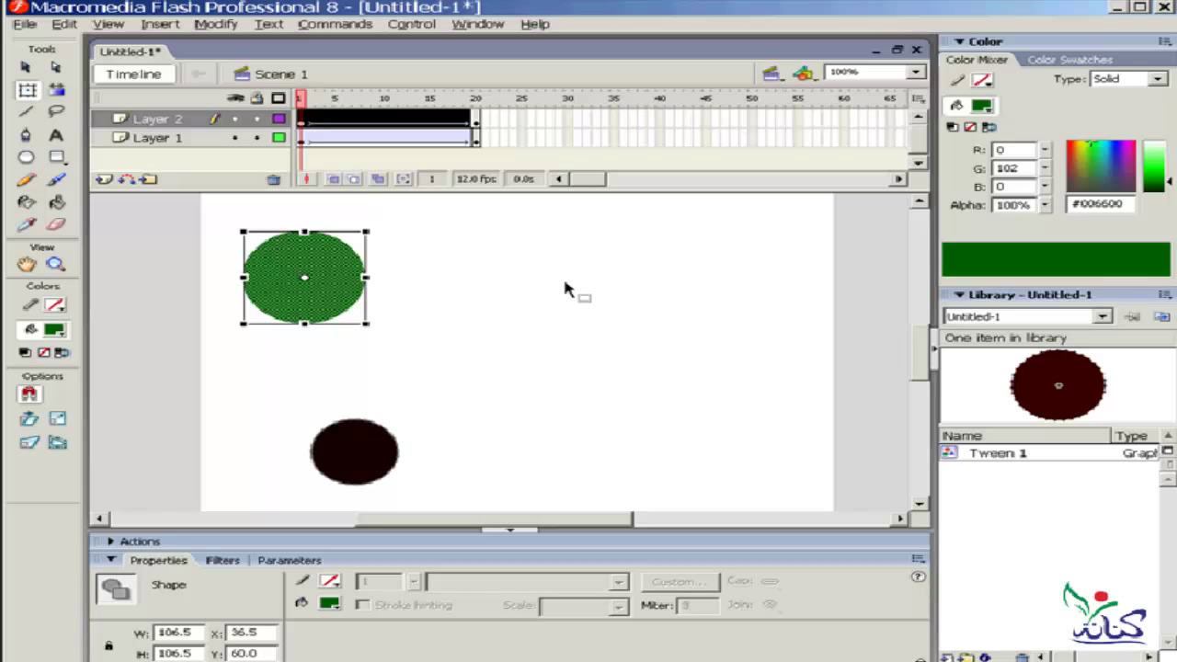
Step: Delete Layer 2 and its green circle, leaving only Layer 1 with the dark ball
left_click(158, 125)
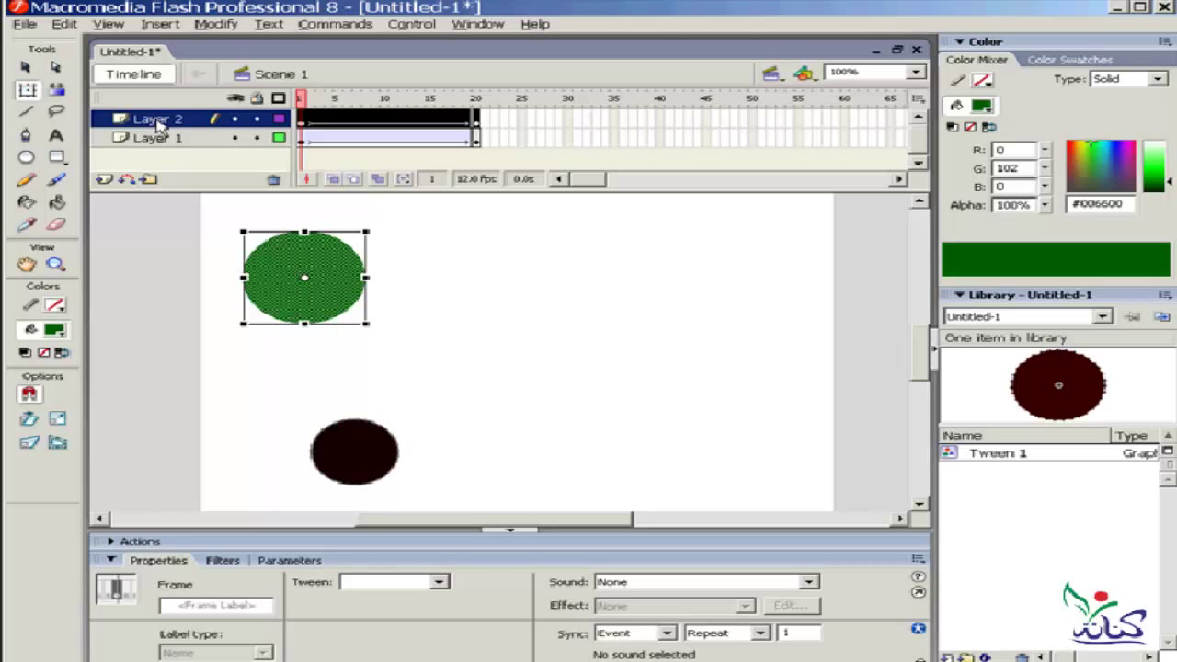
left_click(273, 180)
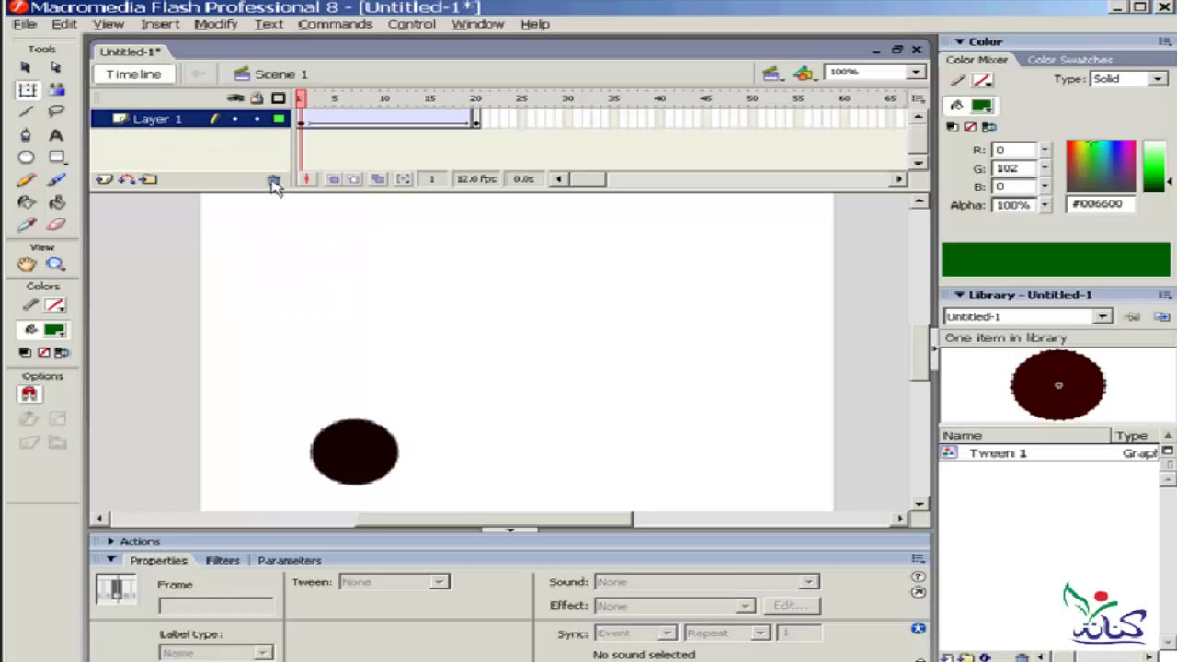
Step: Add Layer 3 above Layer 1 and set the Pencil tool to Smooth mode
left_click(104, 180)
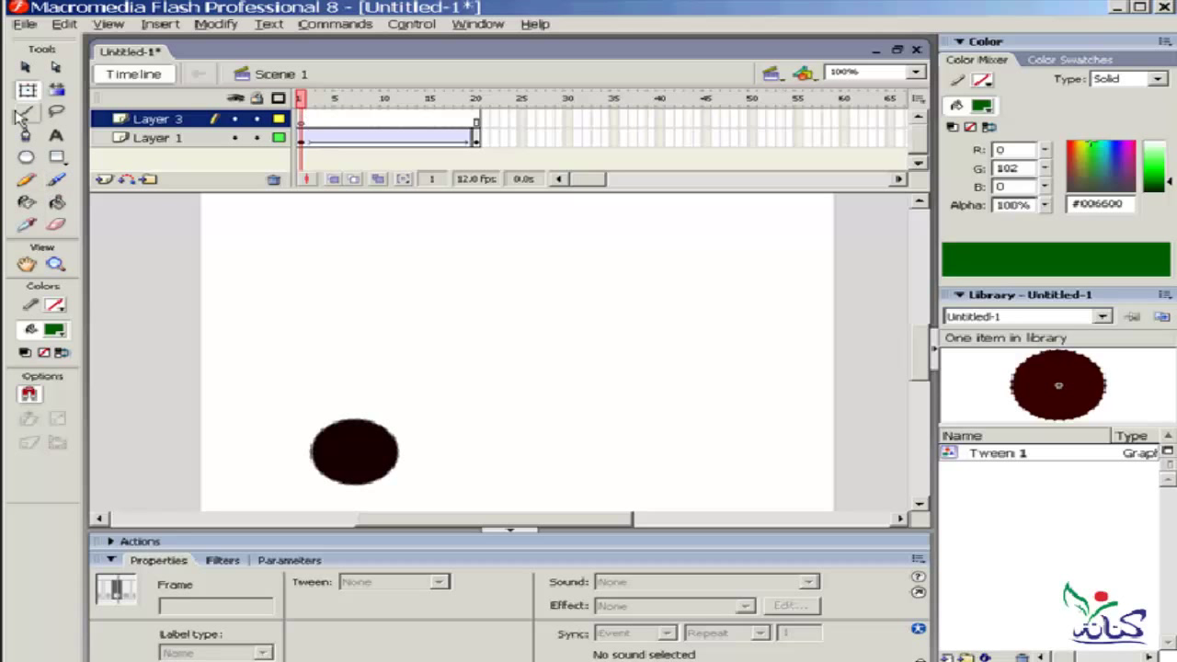
left_click(26, 182)
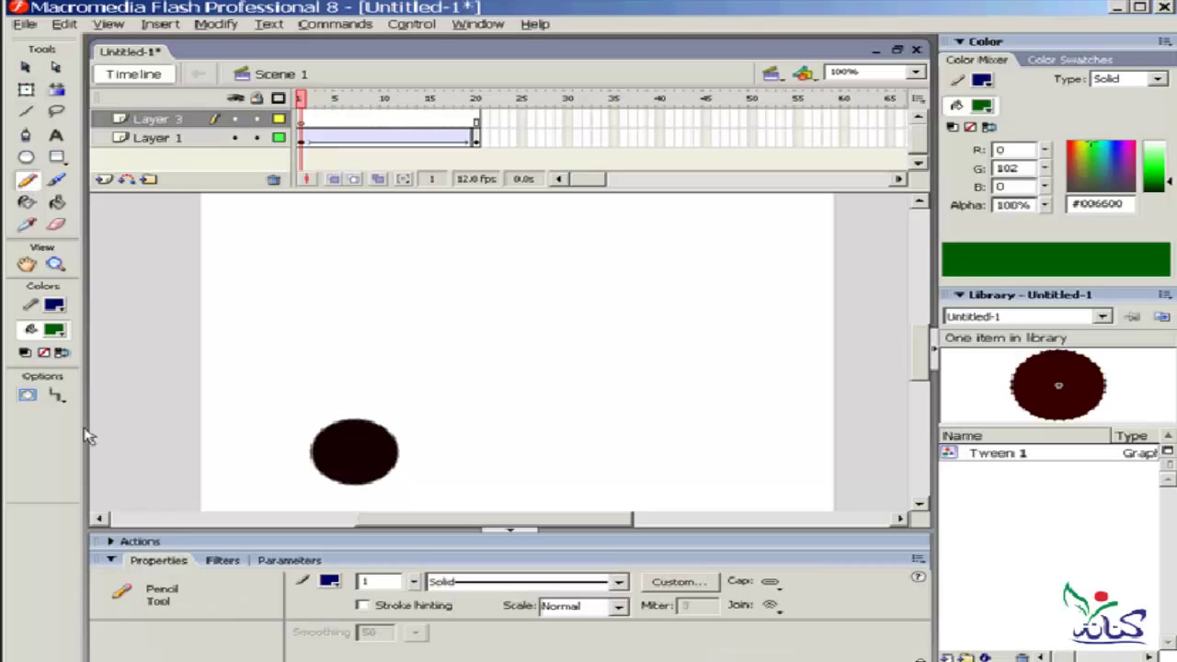
left_click(60, 398)
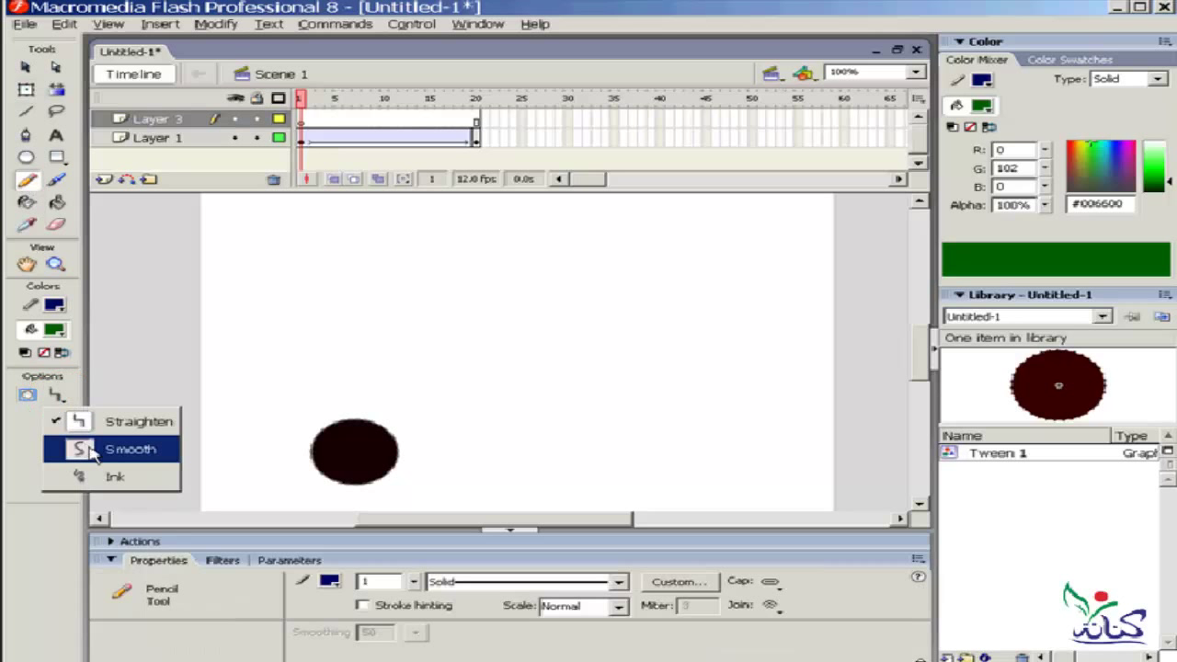
left_click(92, 451)
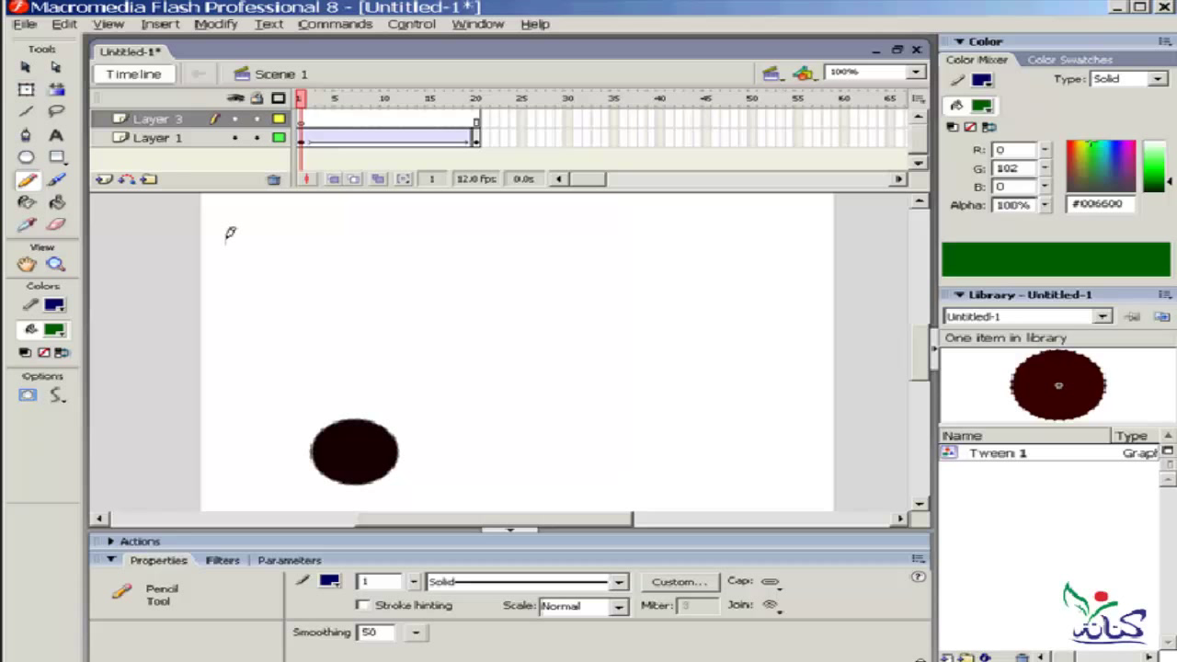
Step: Draw a wavy pencil curve across the stage on Layer 3 and select all of it
left_click(303, 121)
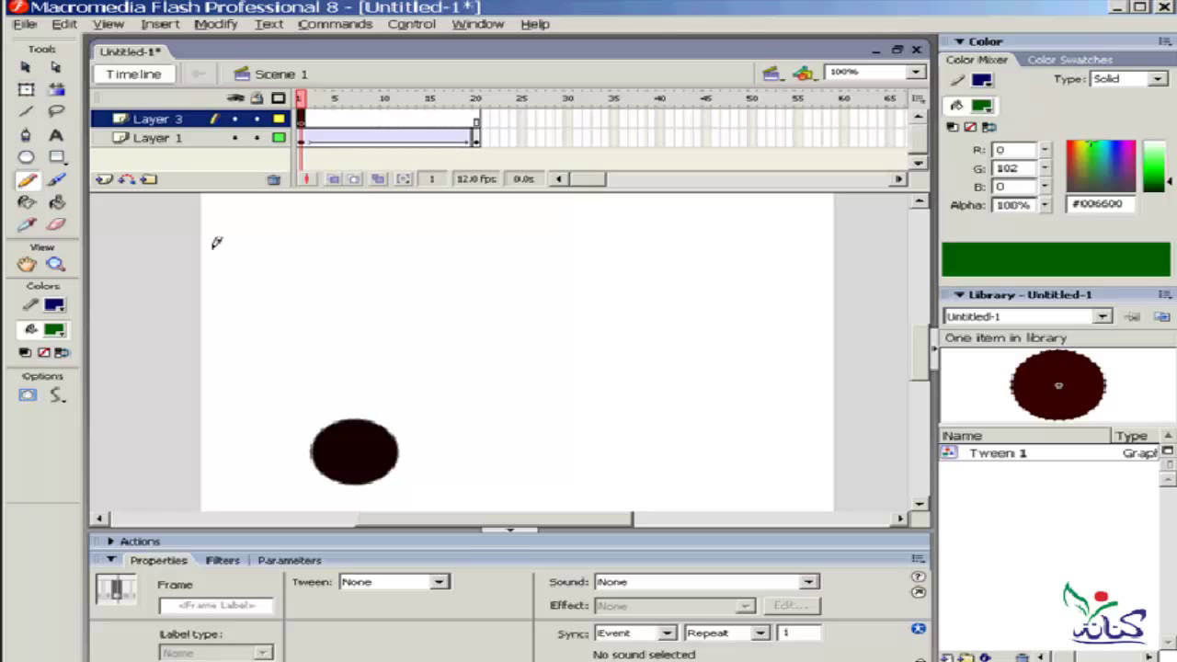
left_click_drag(213, 245, 902, 486)
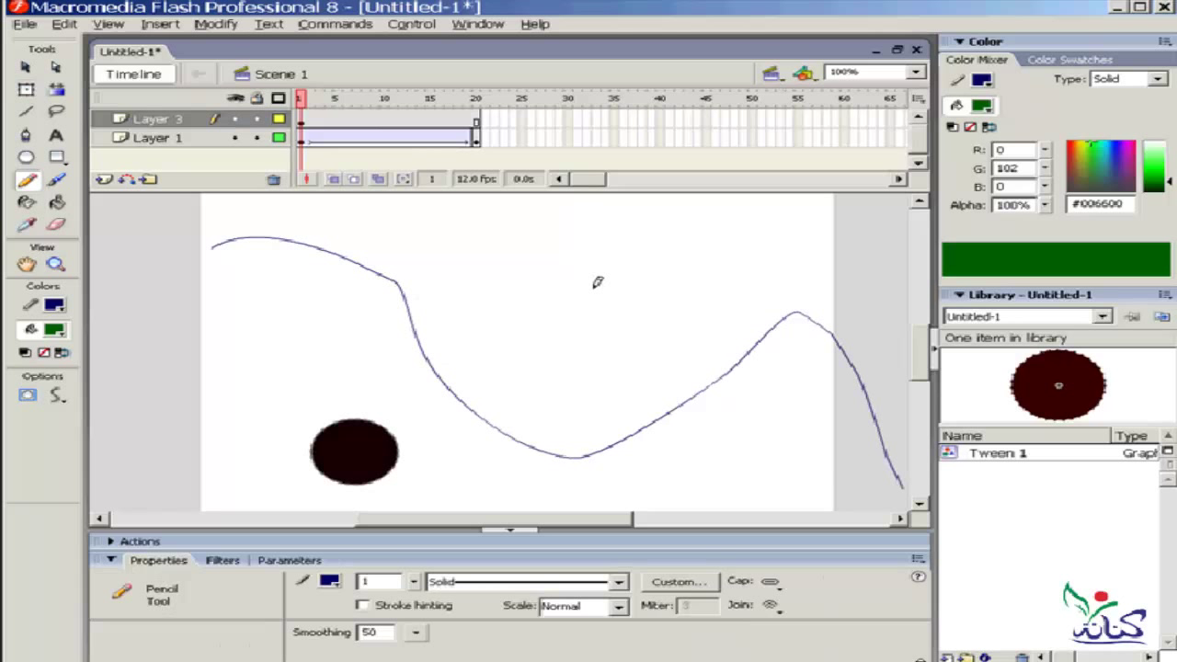
left_click(27, 71)
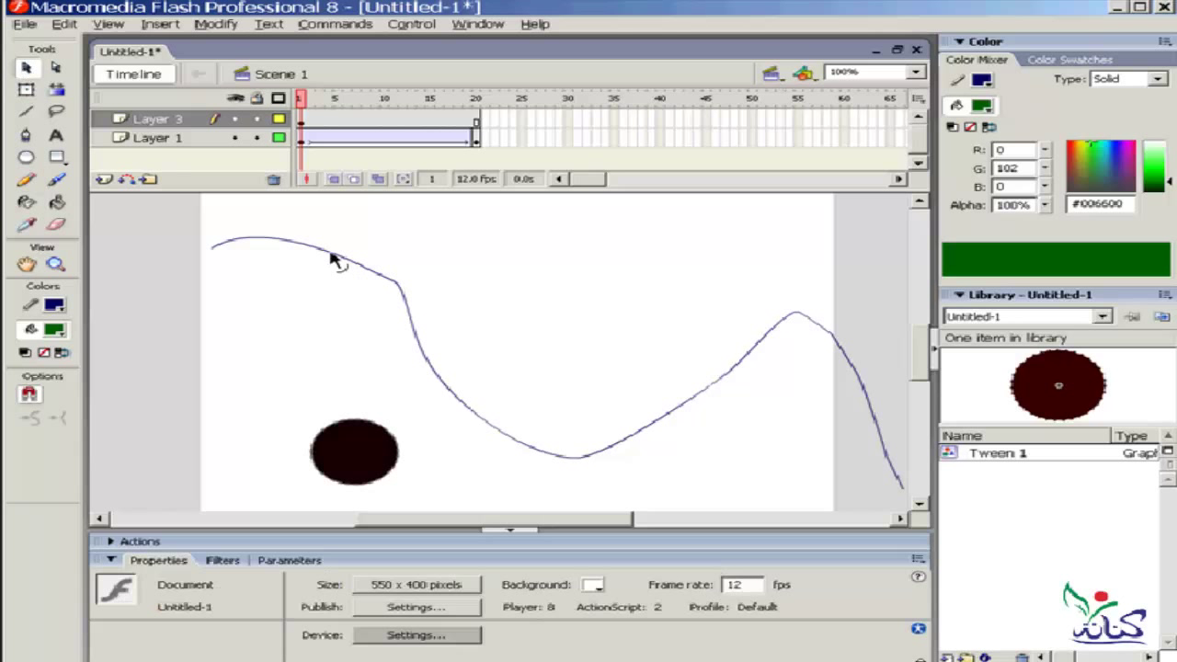
left_click(332, 254)
double_click(332, 255)
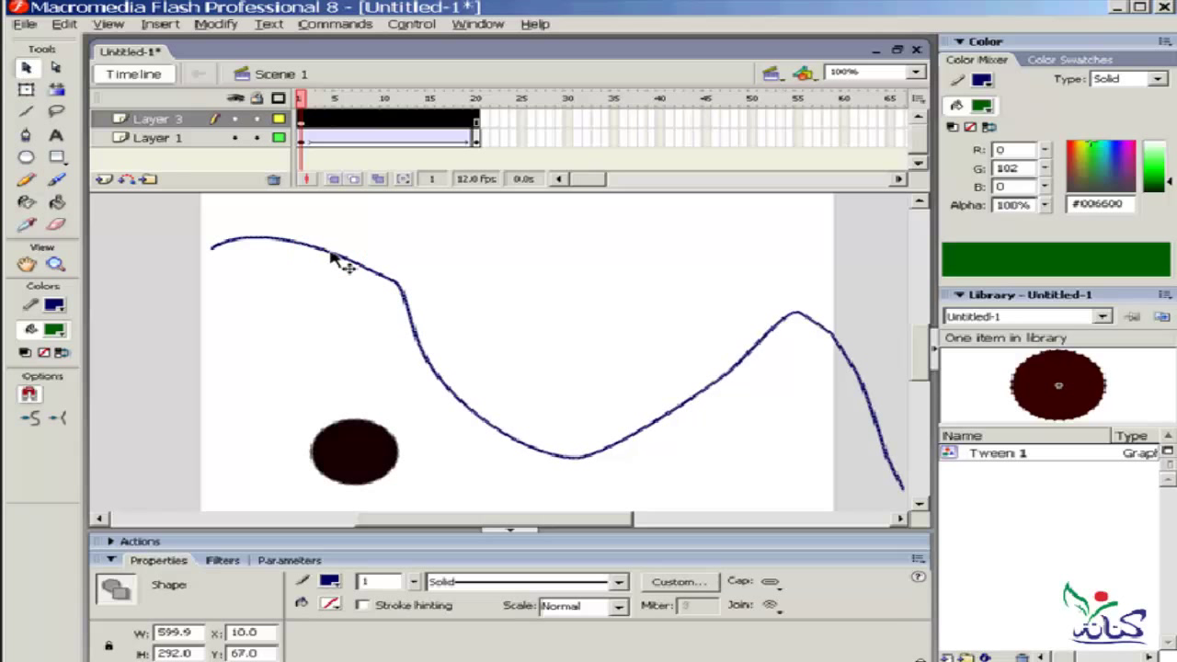
Step: Apply Smooth to the selected curve eight times
left_click(35, 419)
left_click(35, 419)
left_click(35, 419)
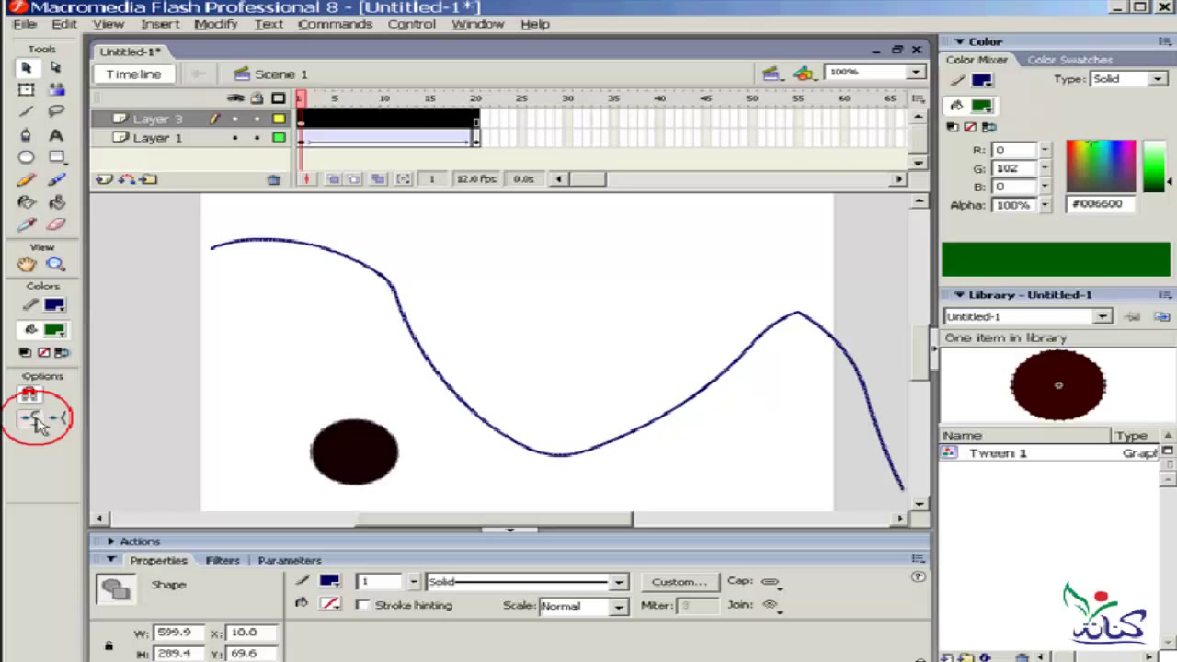
left_click(35, 419)
left_click(35, 420)
left_click(35, 419)
left_click(36, 420)
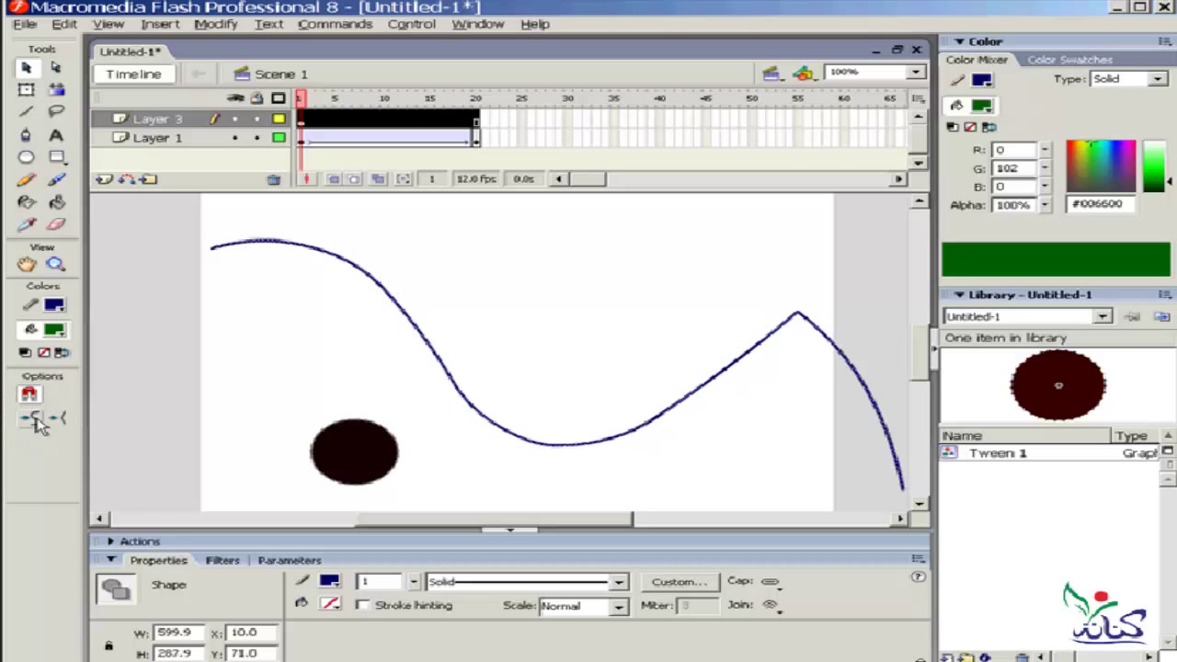
left_click(37, 421)
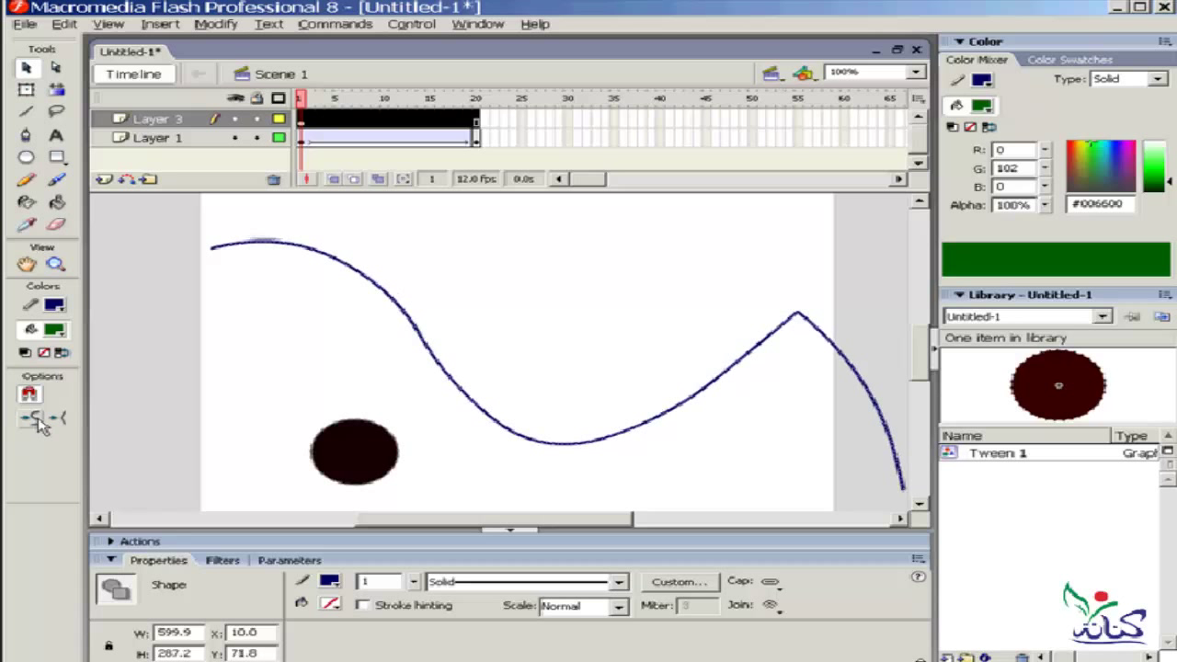
Step: Delete the curve's steep right-hand end segment
left_click(237, 357)
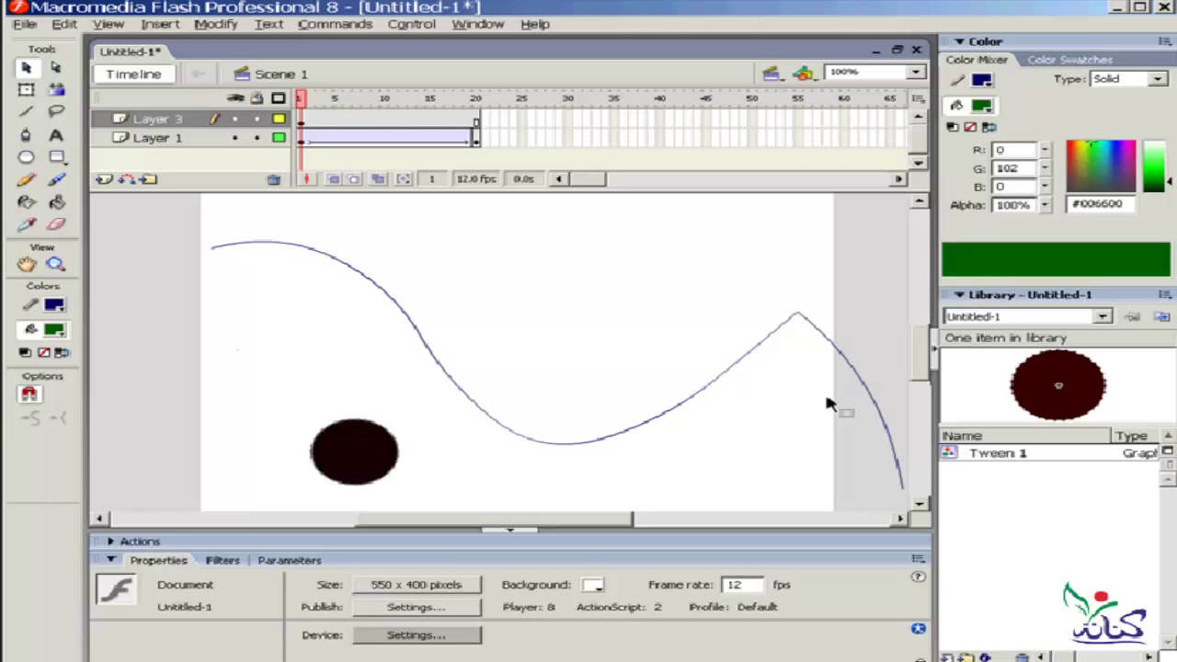
left_click(855, 377)
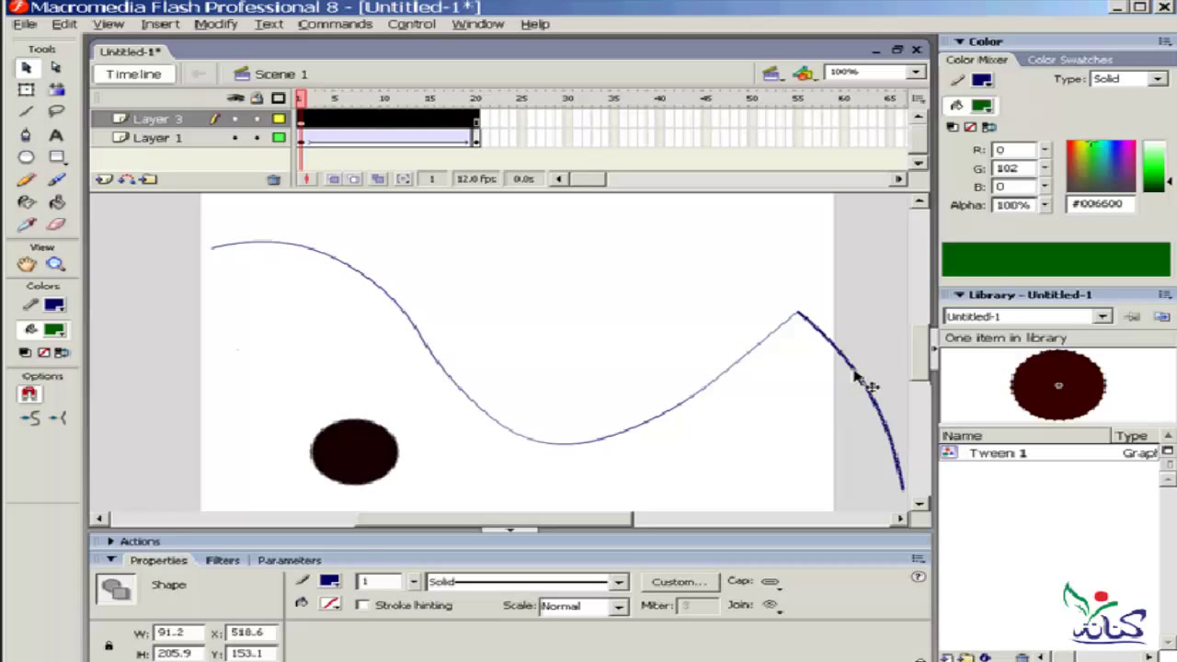
key("Delete")
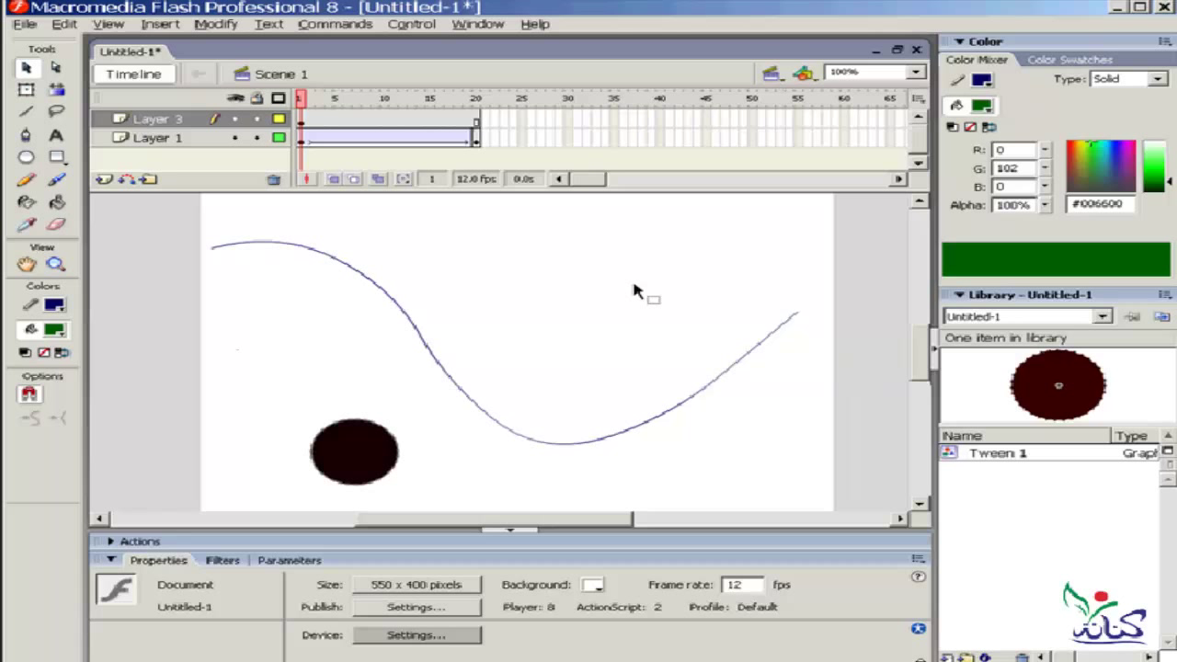
Step: Rename Layer 3 to 'pall gid'
left_click(158, 123)
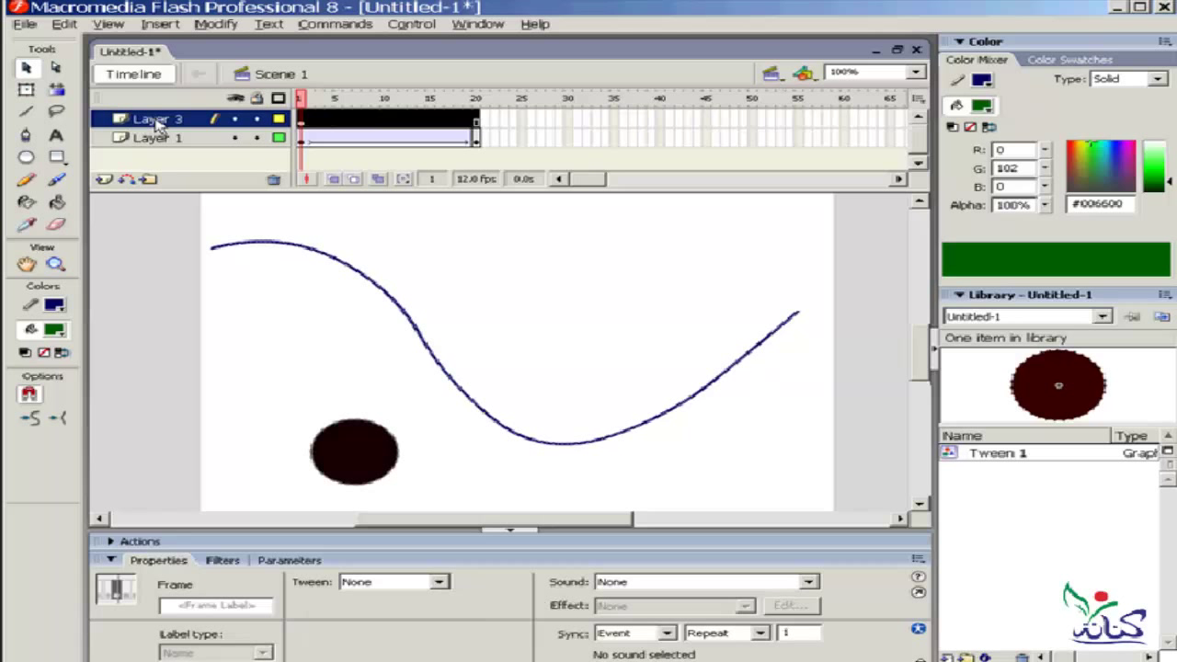
double_click(150, 123)
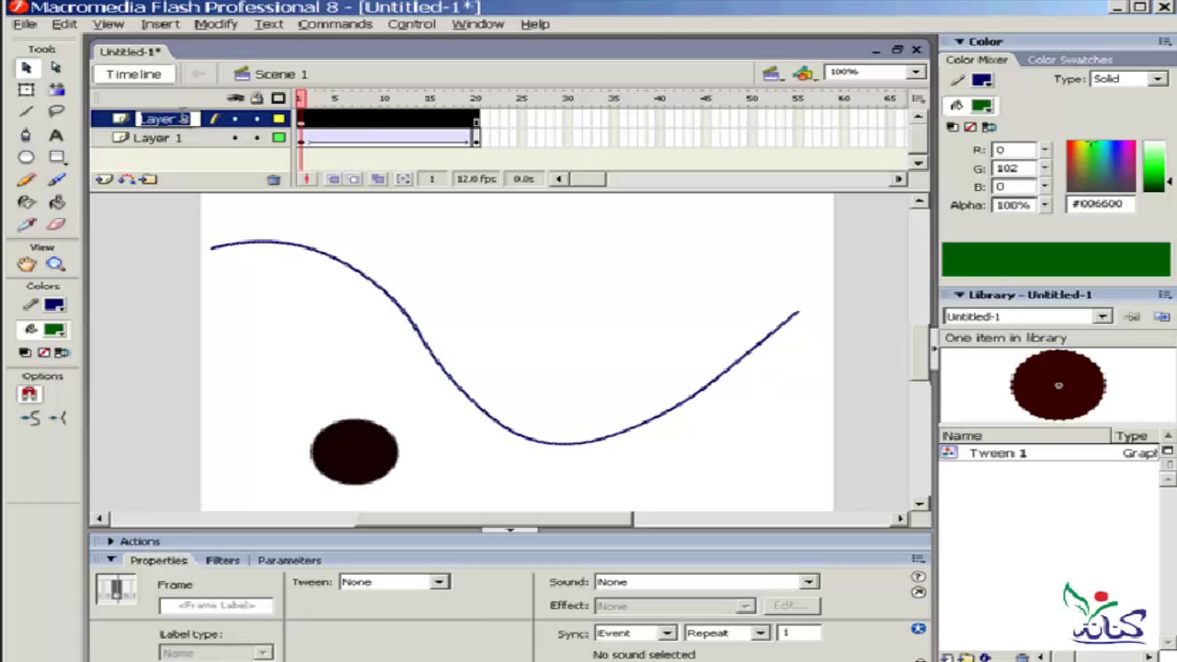
double_click(190, 119)
type("pall gid")
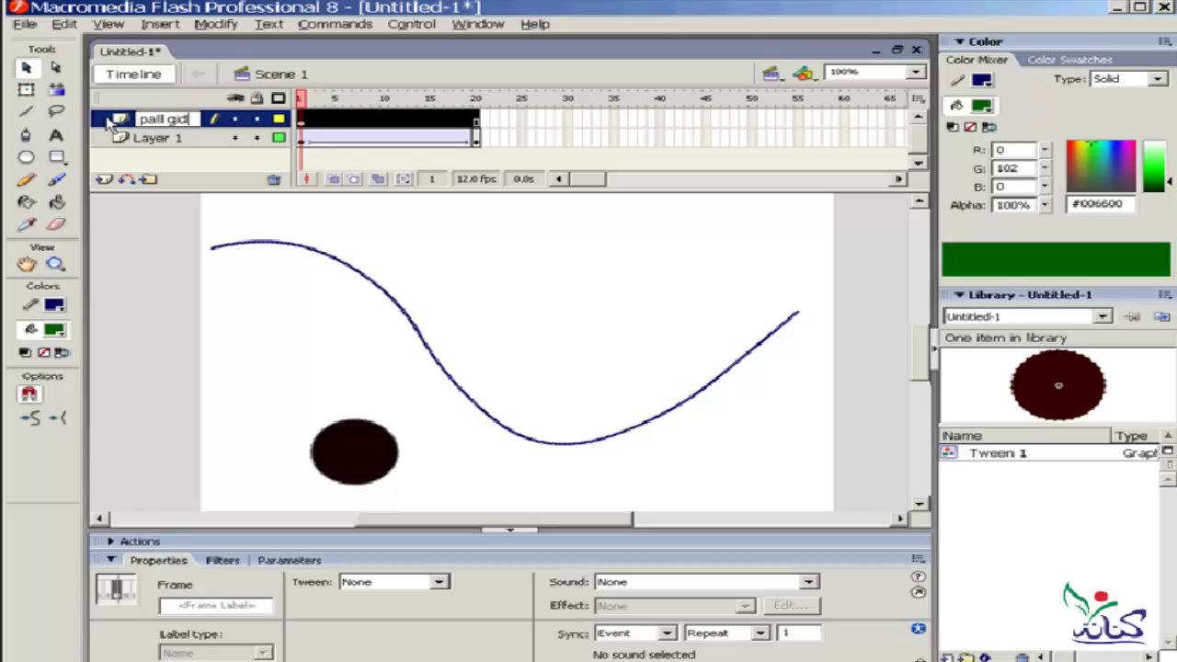
key("Return")
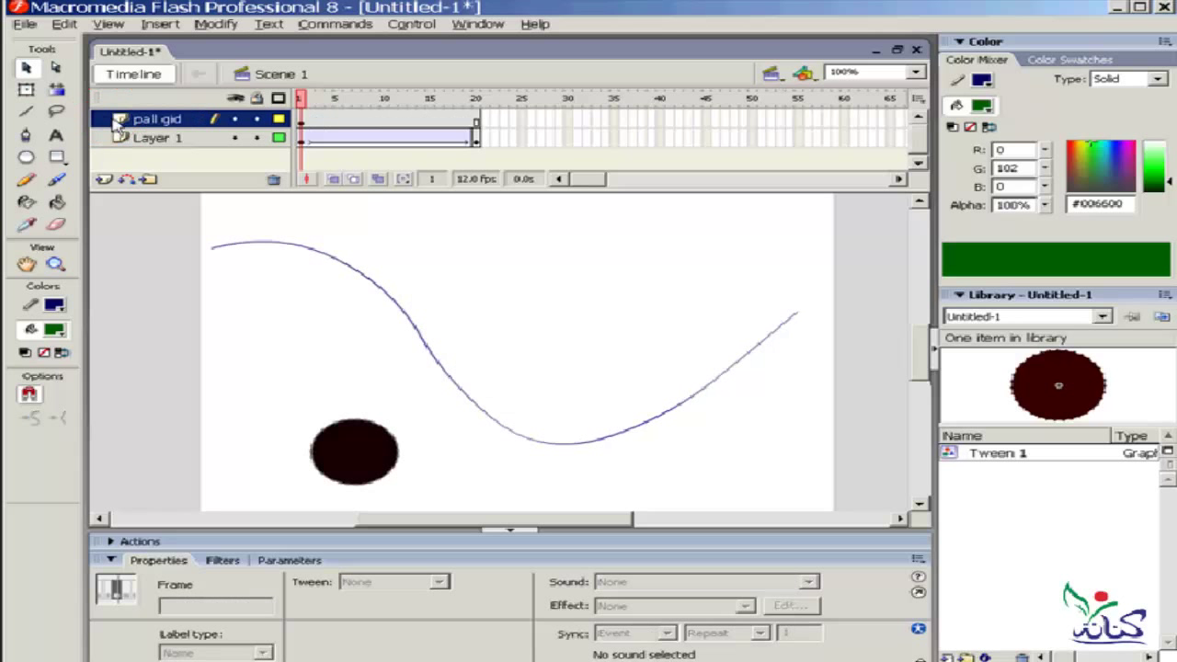
Step: Rename Layer 1 to 'pall' and reselect the 'pall gid' layer
left_click(156, 139)
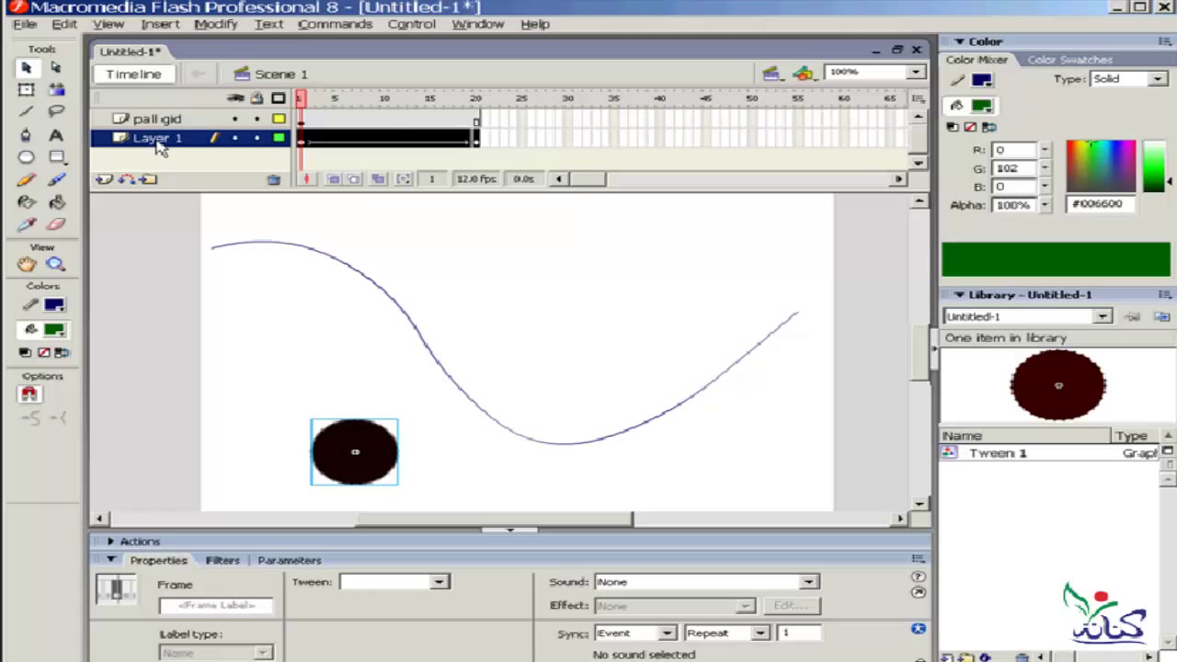
double_click(156, 137)
key("BackSpace")
type("pall")
left_click(110, 145)
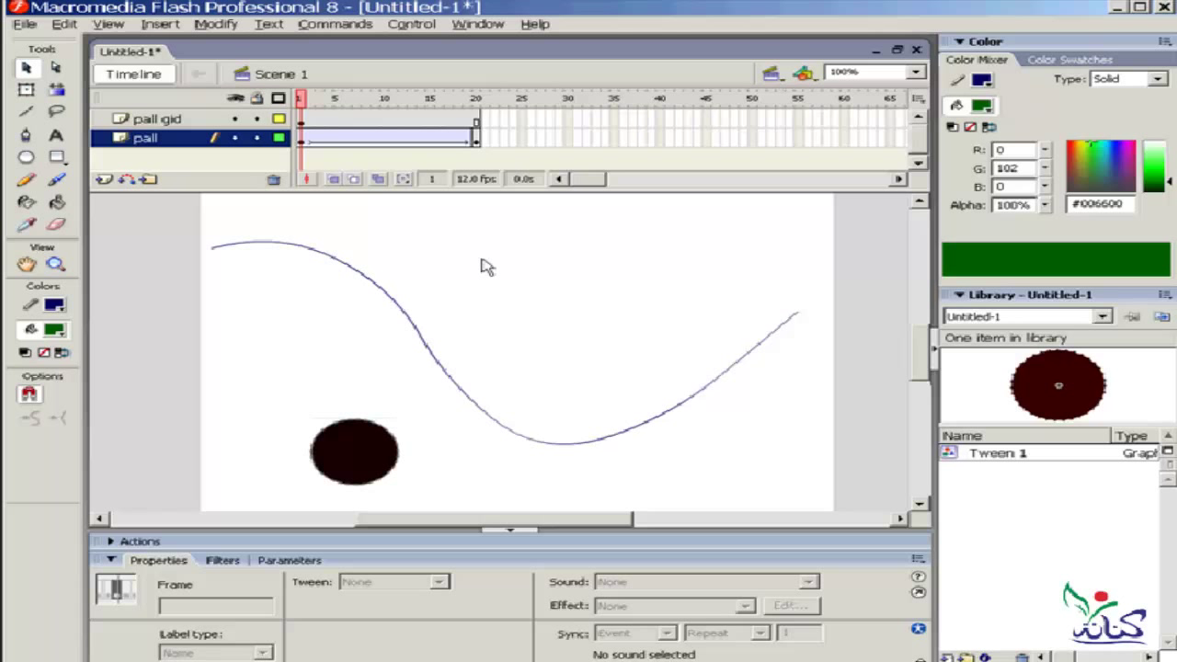
left_click(109, 122)
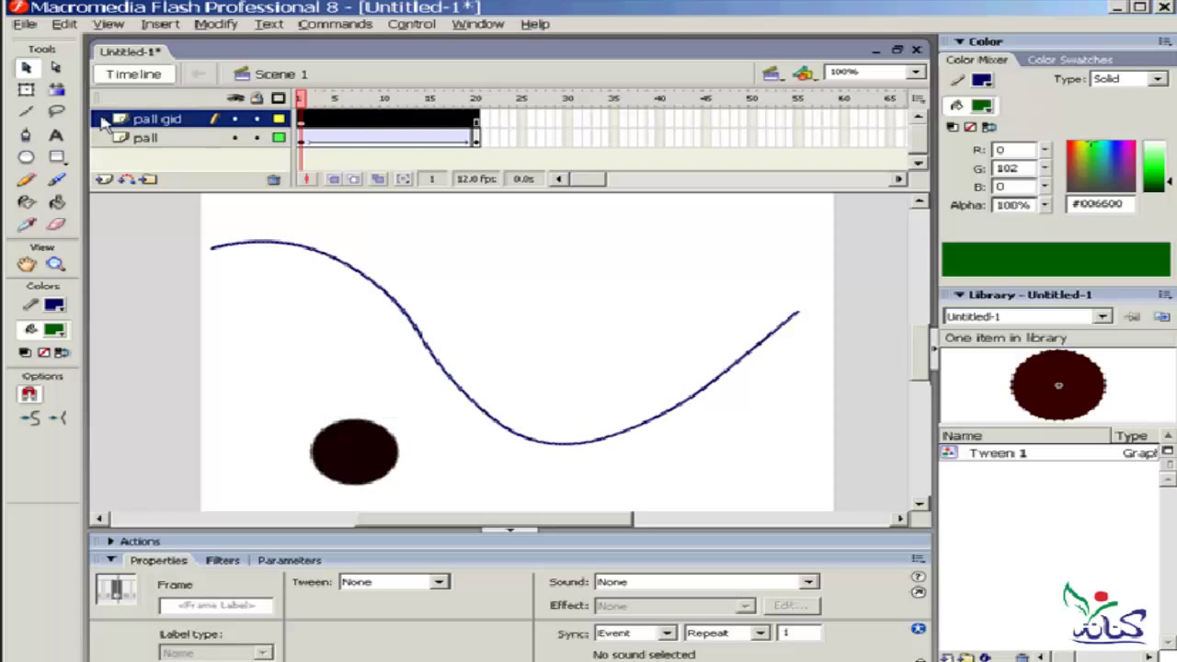
Step: Set the 'pall gid' layer's type to Guide in Layer Properties
right_click(105, 124)
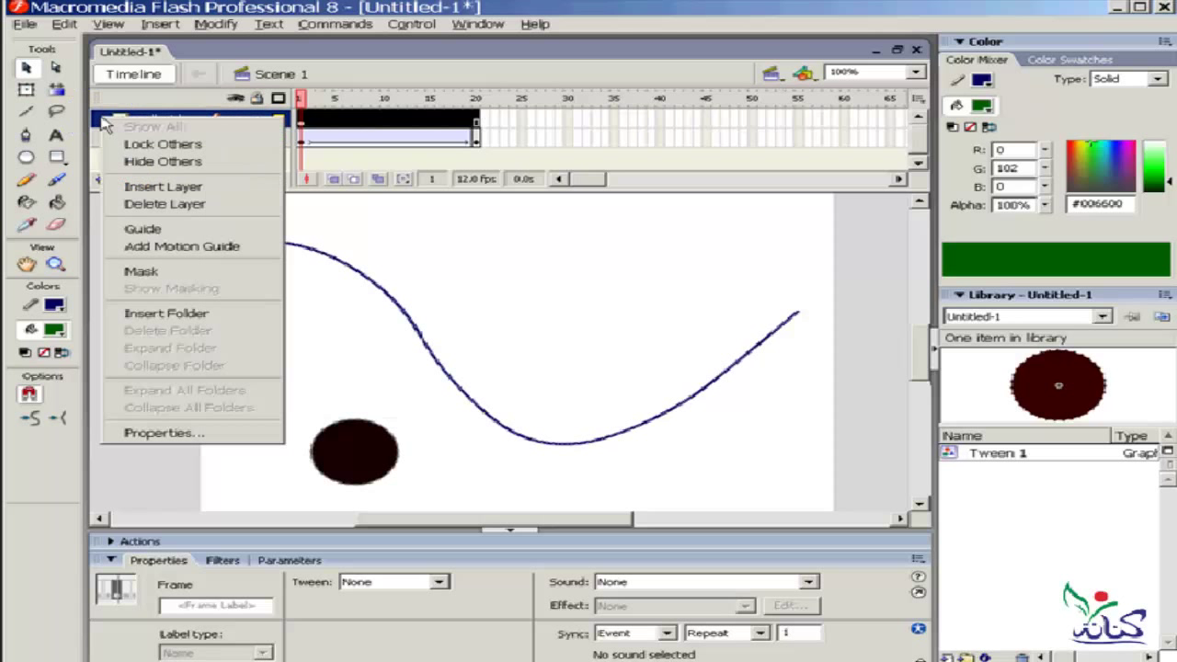
left_click(219, 438)
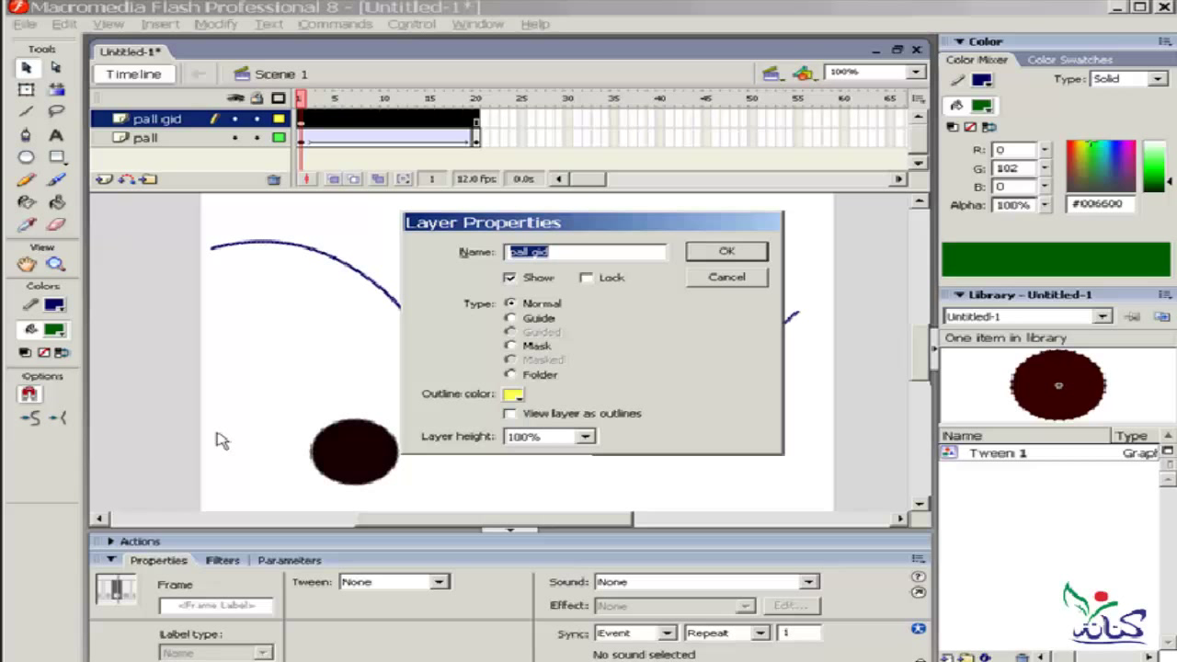
left_click(511, 318)
left_click(725, 252)
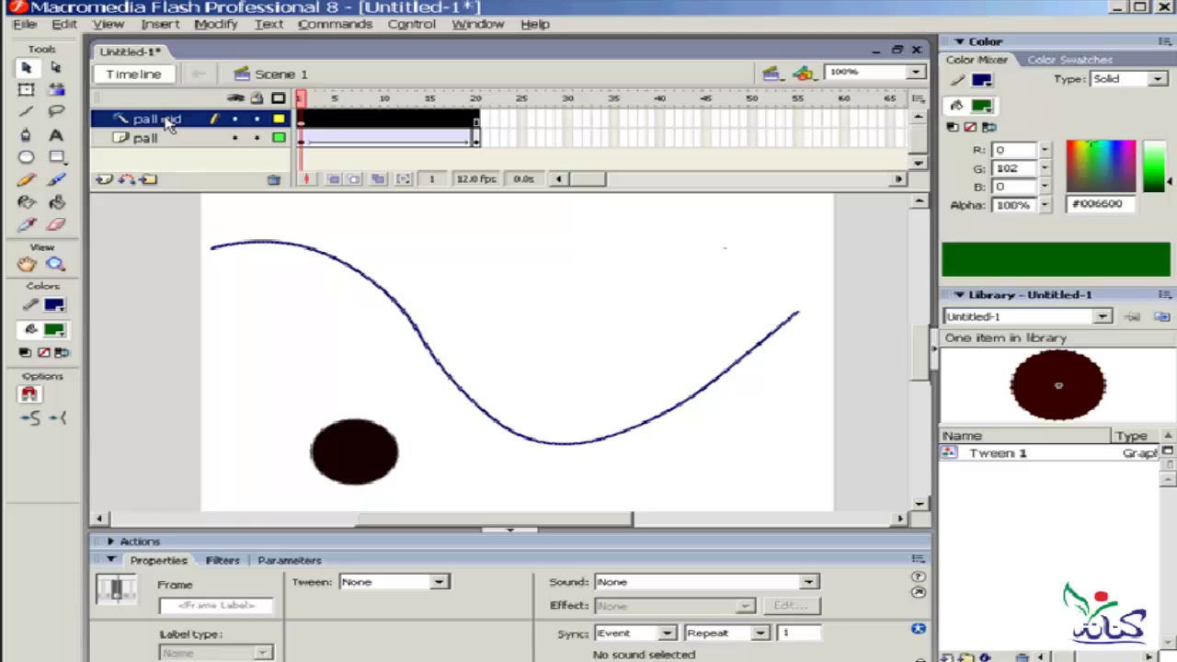
left_click(248, 319)
left_click(119, 143)
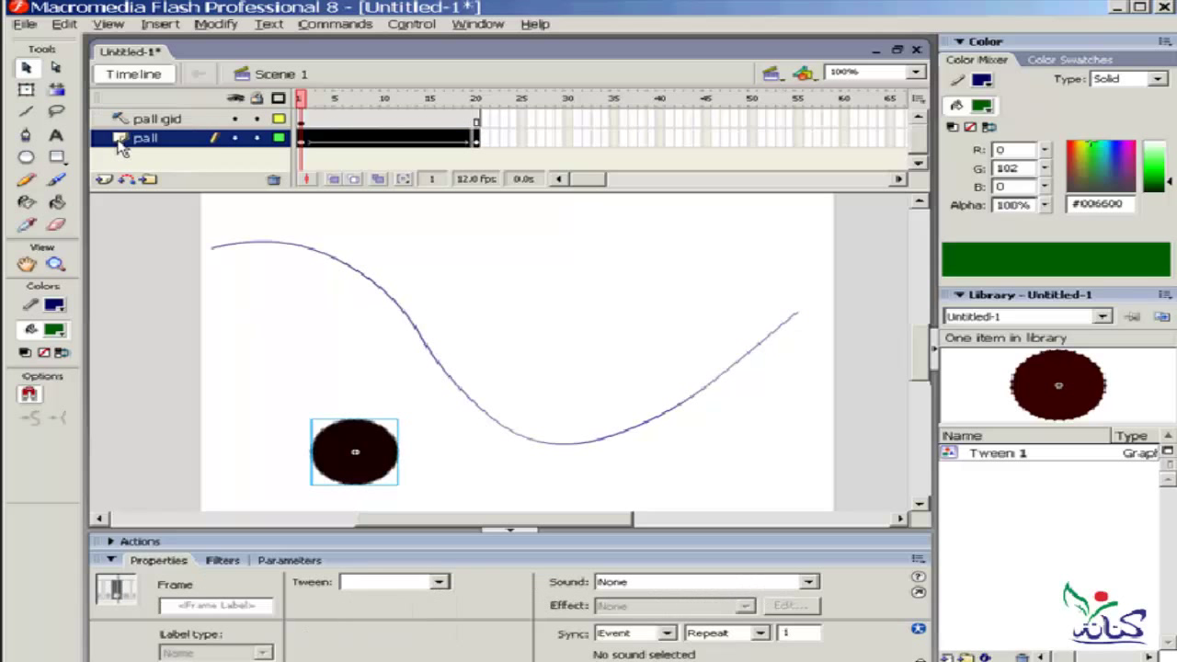
left_click_drag(122, 145, 131, 132)
left_click_drag(126, 131, 138, 129)
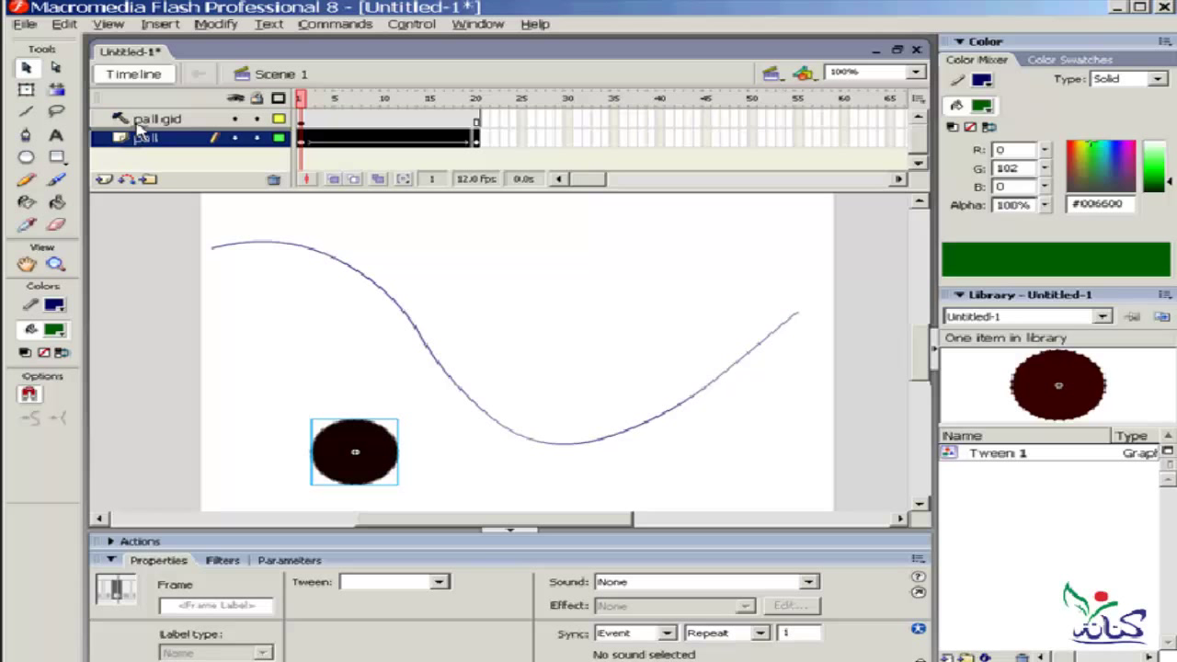
left_click_drag(137, 129, 137, 132)
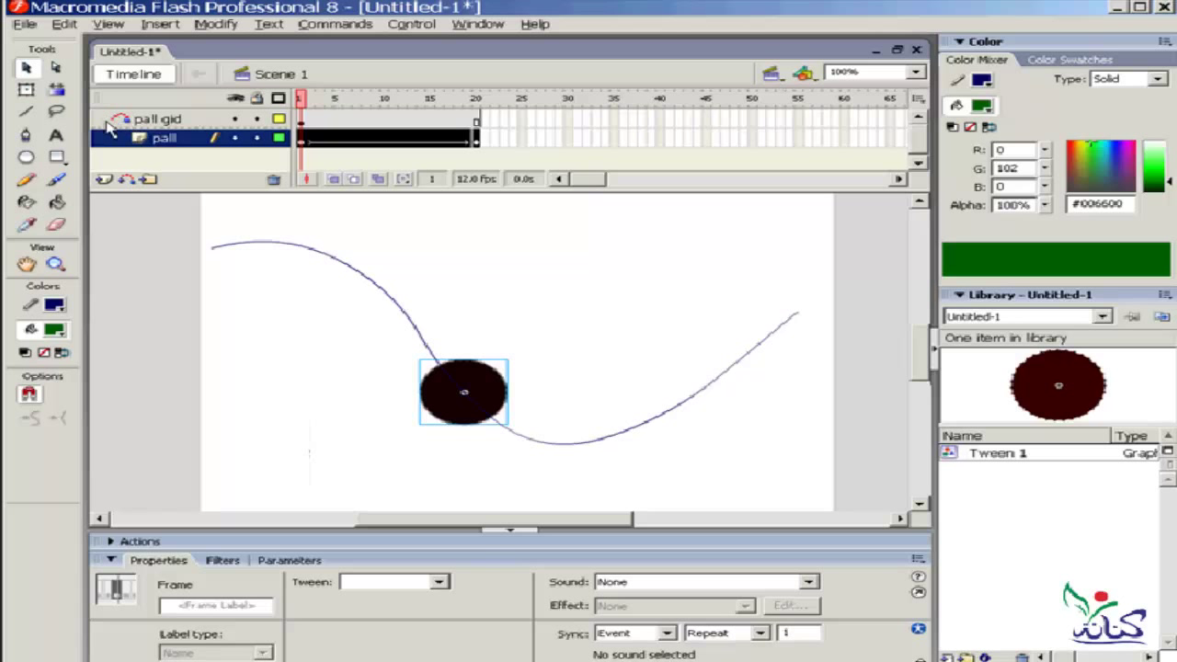
left_click_drag(126, 122, 237, 349)
left_click(301, 102)
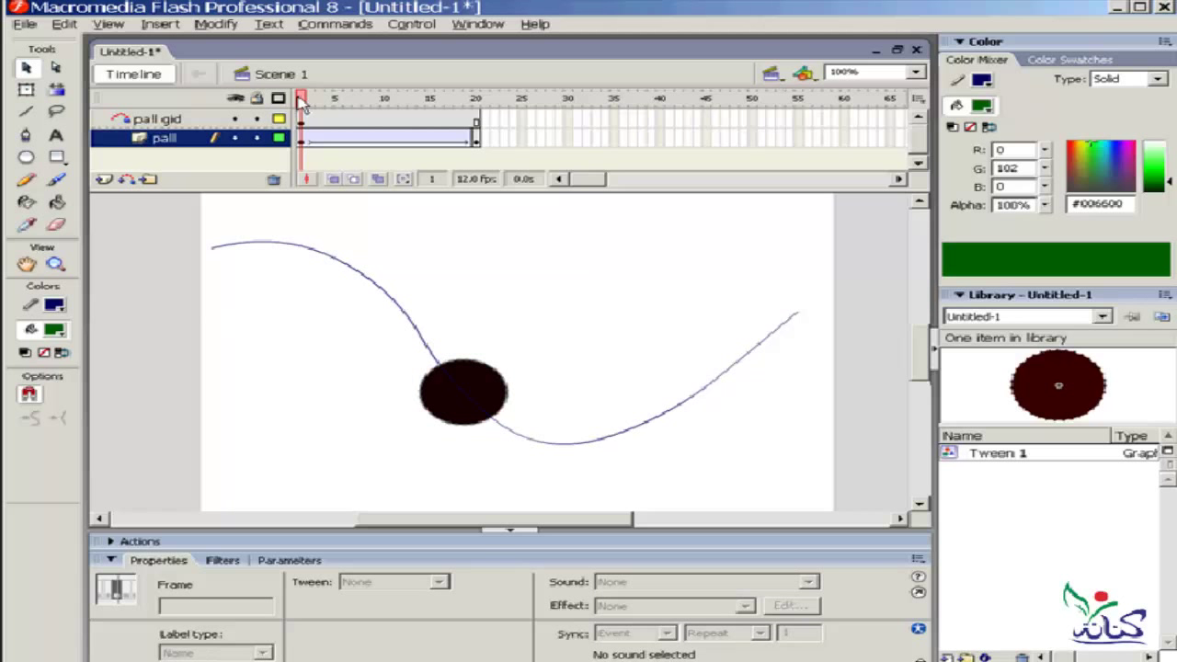
key("Return")
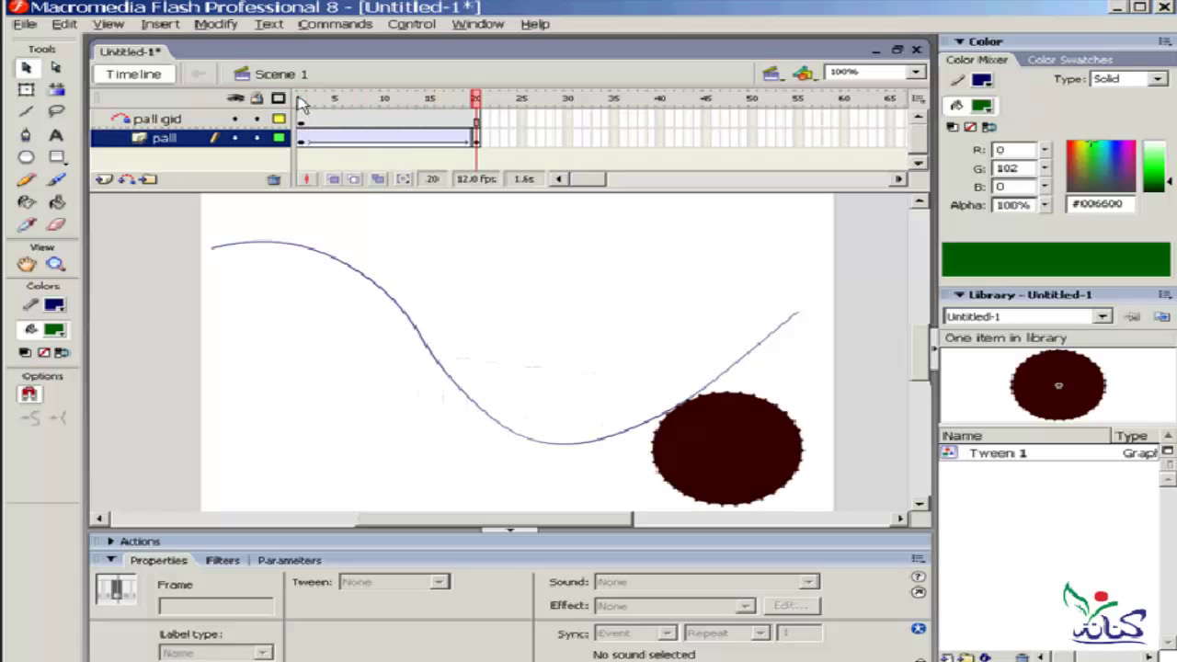
key("comma")
left_click(302, 101)
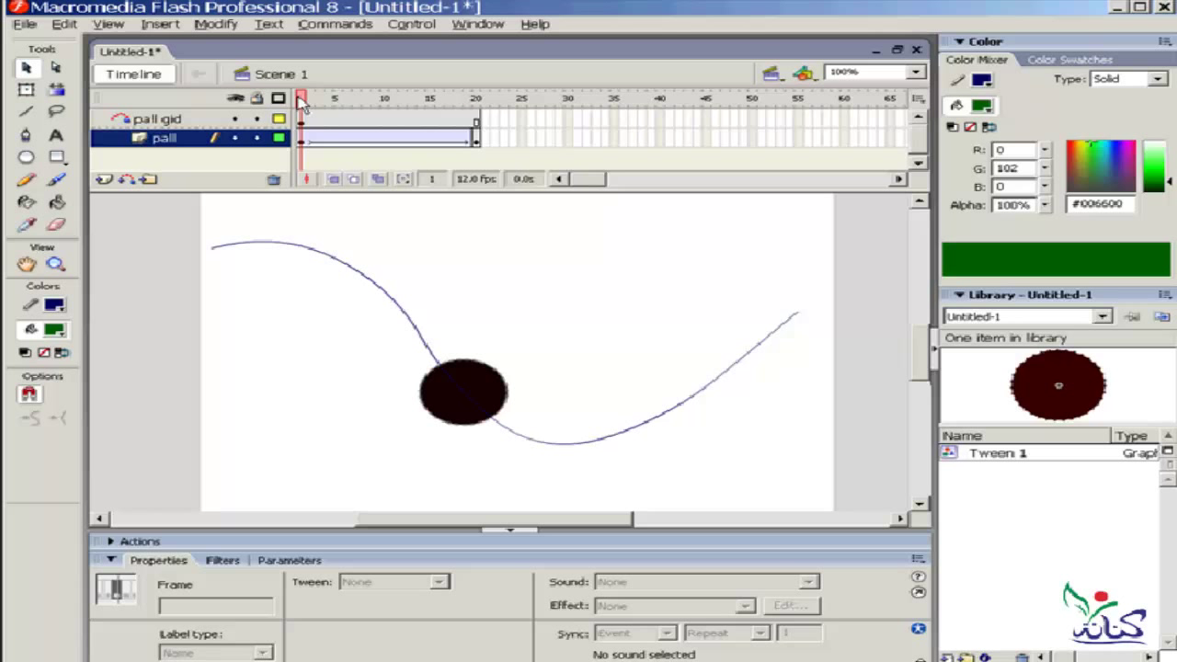
Step: At frame 1, snap the ball onto the start of the guide curve
left_click(273, 349)
left_click(305, 138)
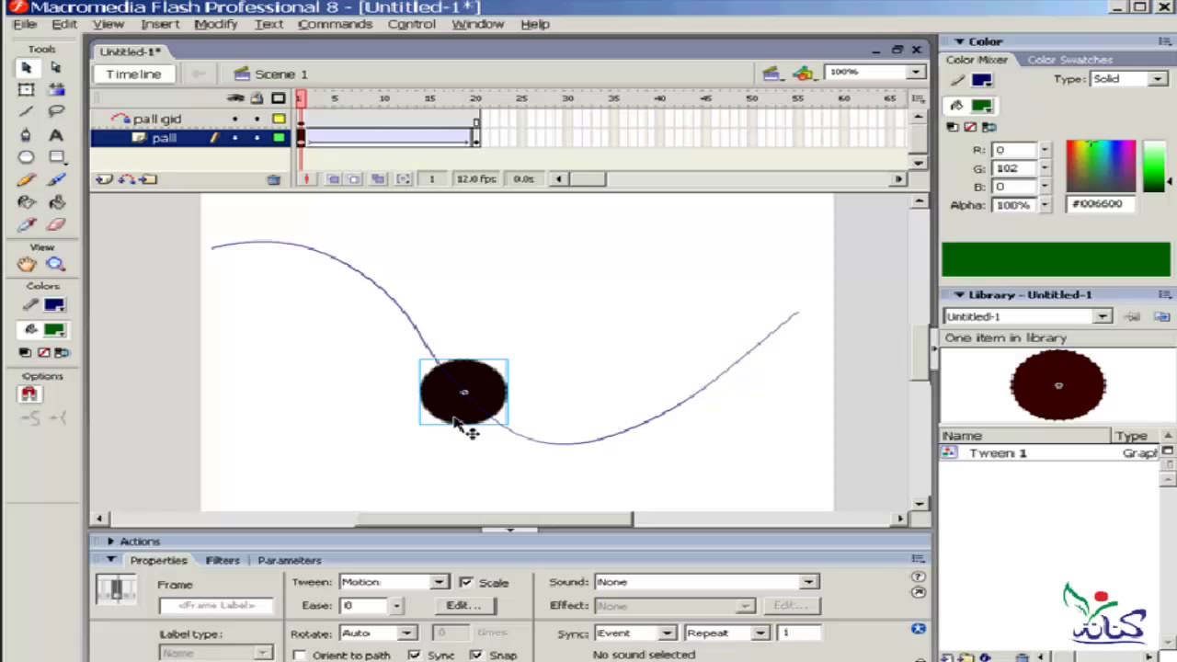
mouse_move(454, 419)
left_mouse_down()
mouse_move(204, 281)
mouse_move(217, 281)
left_mouse_up()
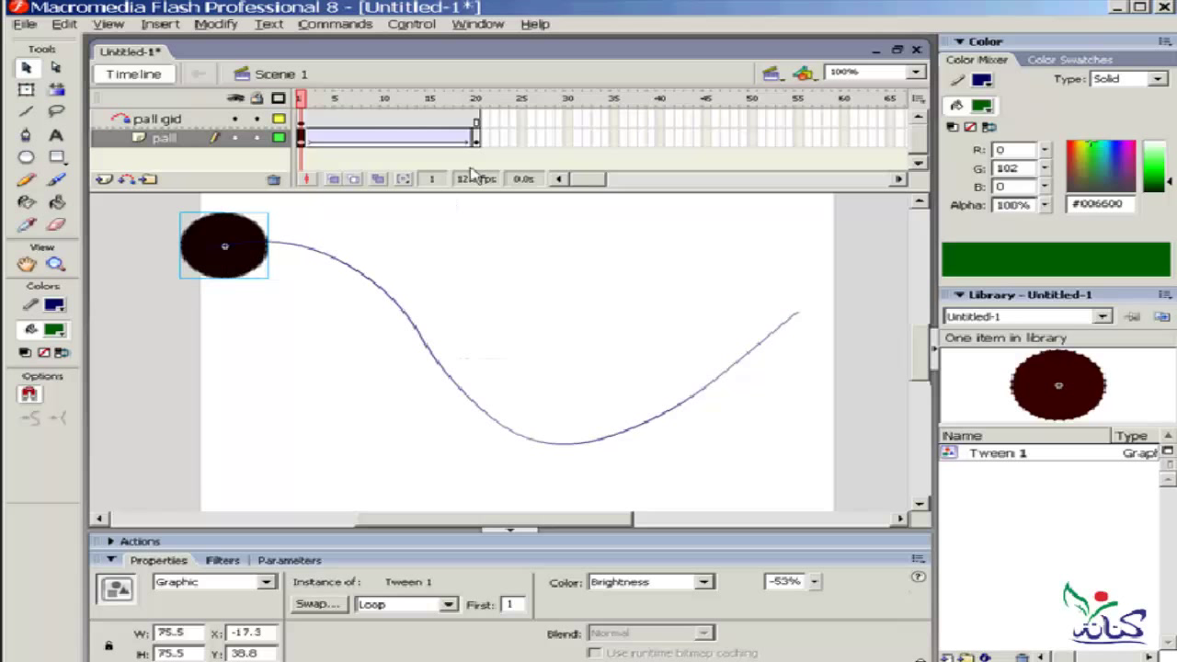
Step: At frame 20, snap the ball onto the curve's right end, then return to frame 1
left_click(476, 138)
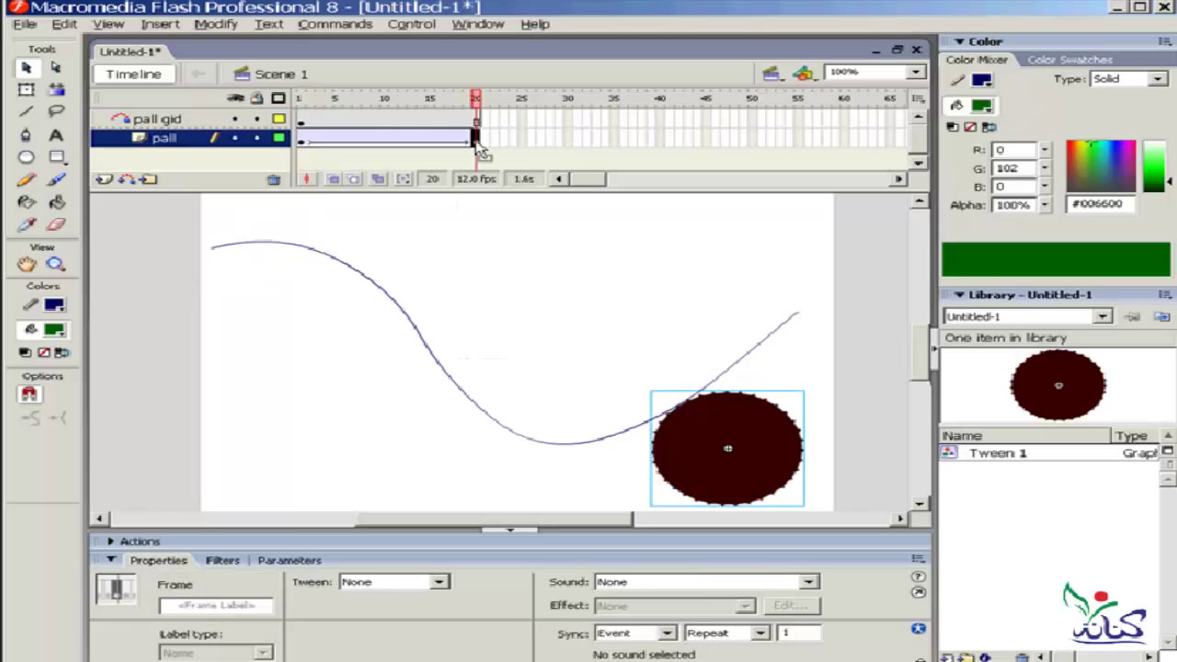
mouse_move(720, 464)
left_mouse_down()
mouse_move(768, 347)
mouse_move(781, 360)
mouse_move(799, 344)
mouse_move(795, 319)
left_mouse_up()
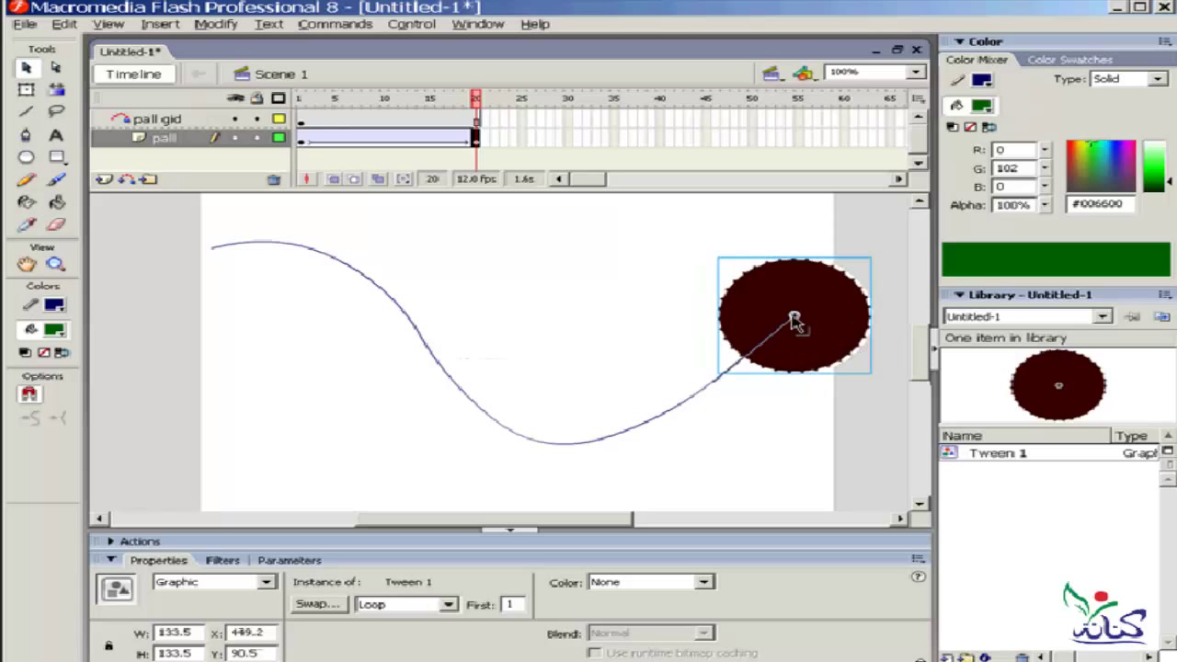
left_click(749, 438)
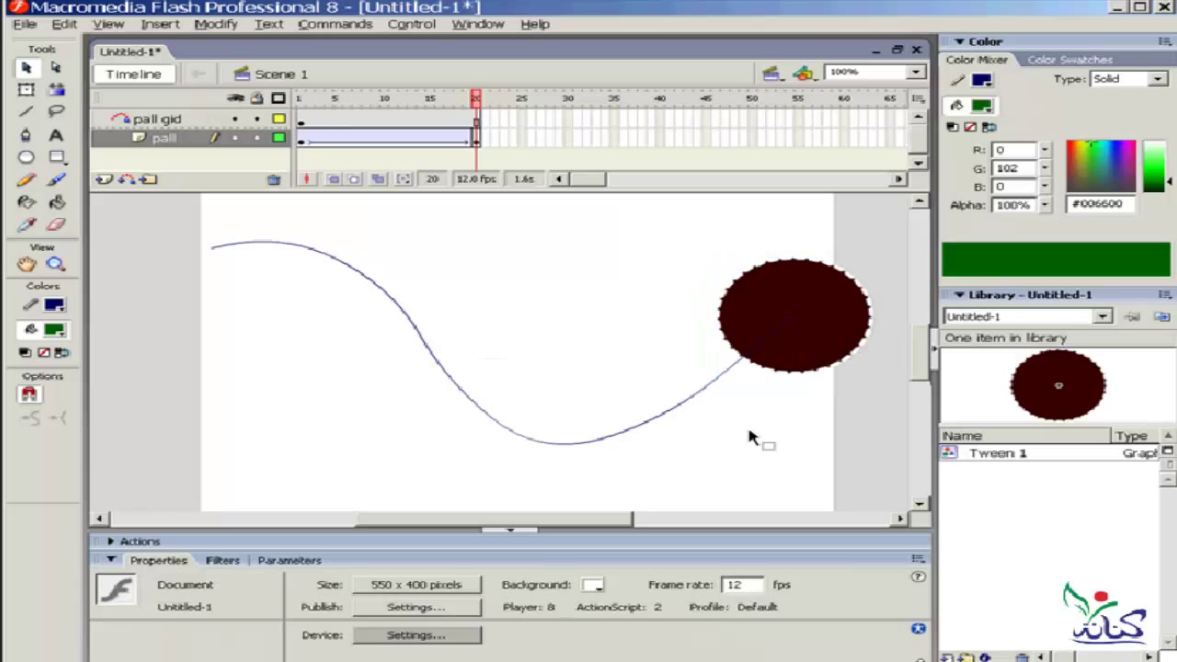
left_click(301, 101)
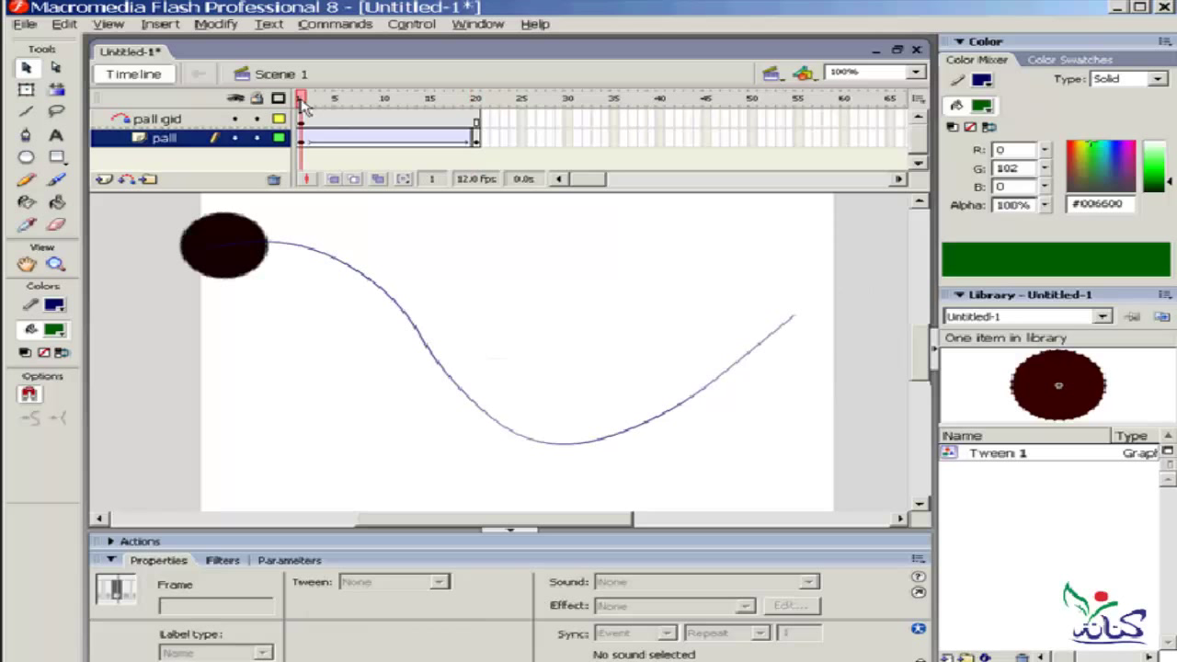
Step: Step through the frames, then test the movie with Ctrl+Enter
key("Return")
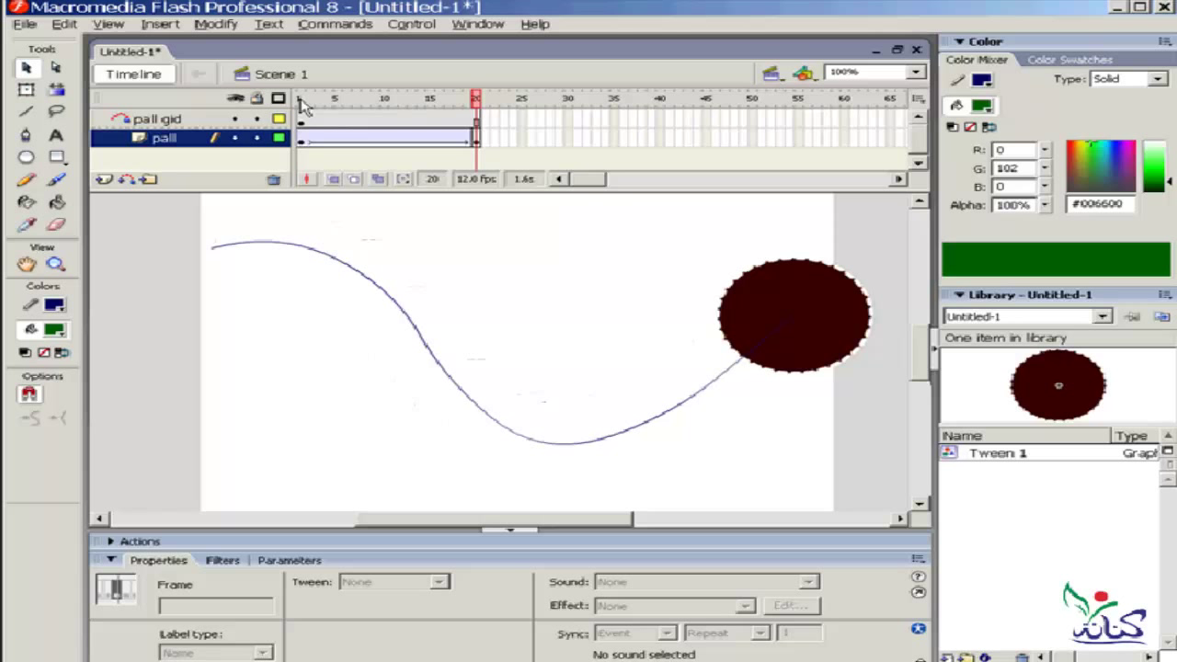
key("ctrl+Return")
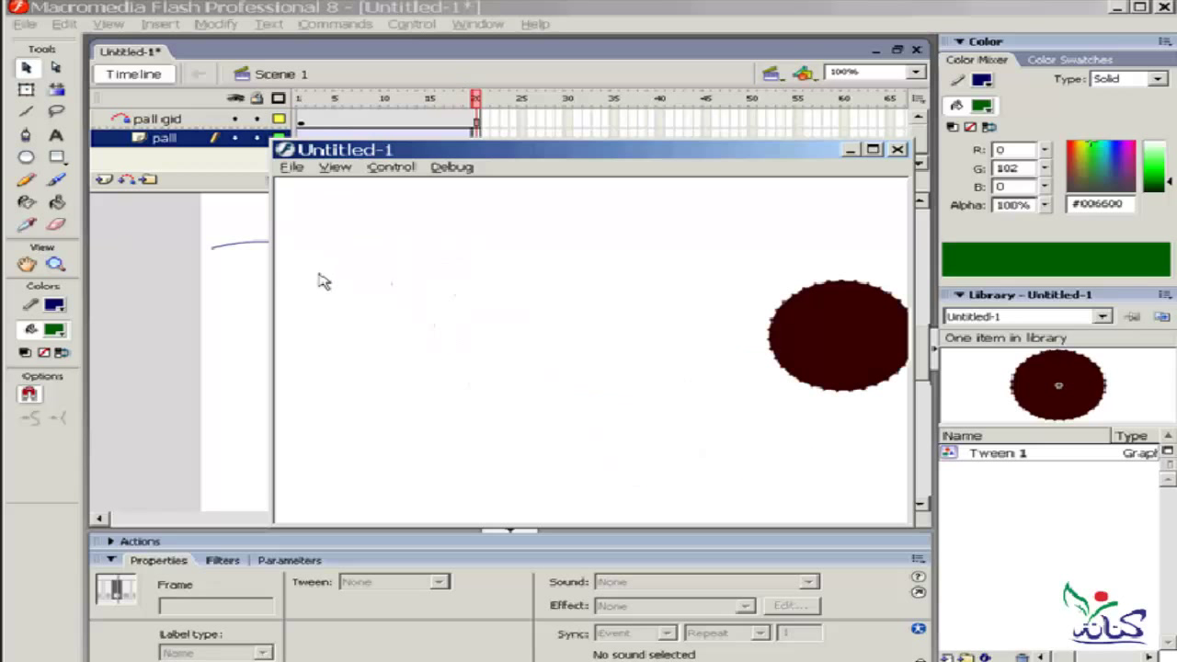
Step: Close the test-movie window to return to the stage
left_click(898, 150)
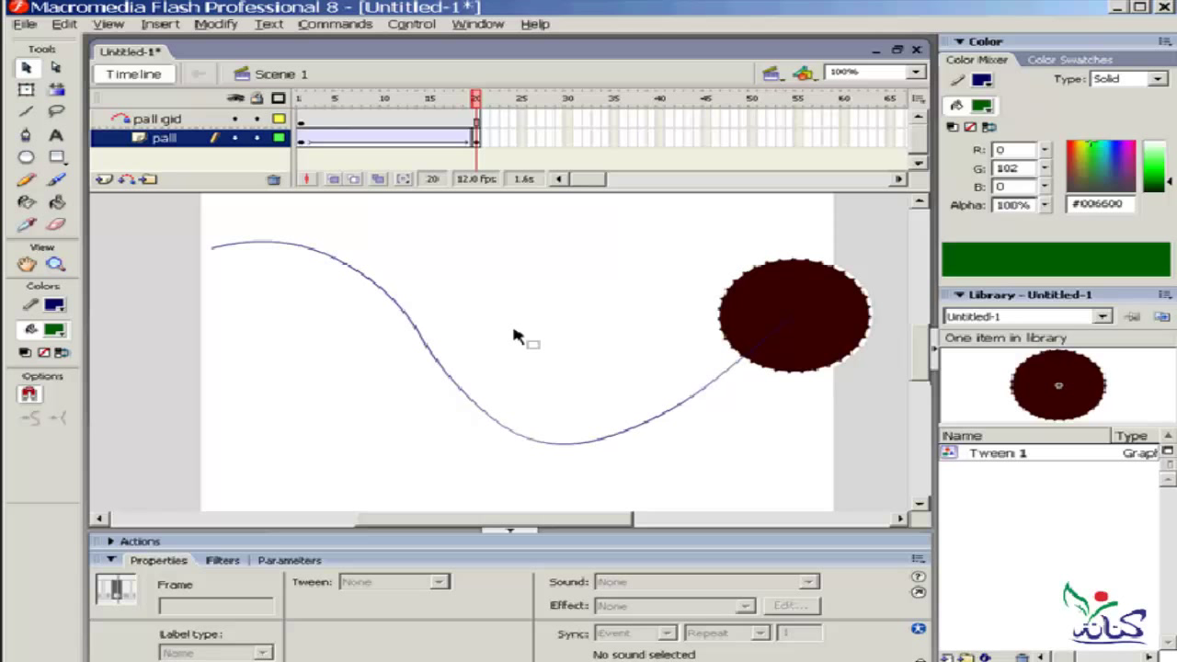
Step: Erase a small gap mid-curve with the Eraser and test-play the animation
left_click(421, 335)
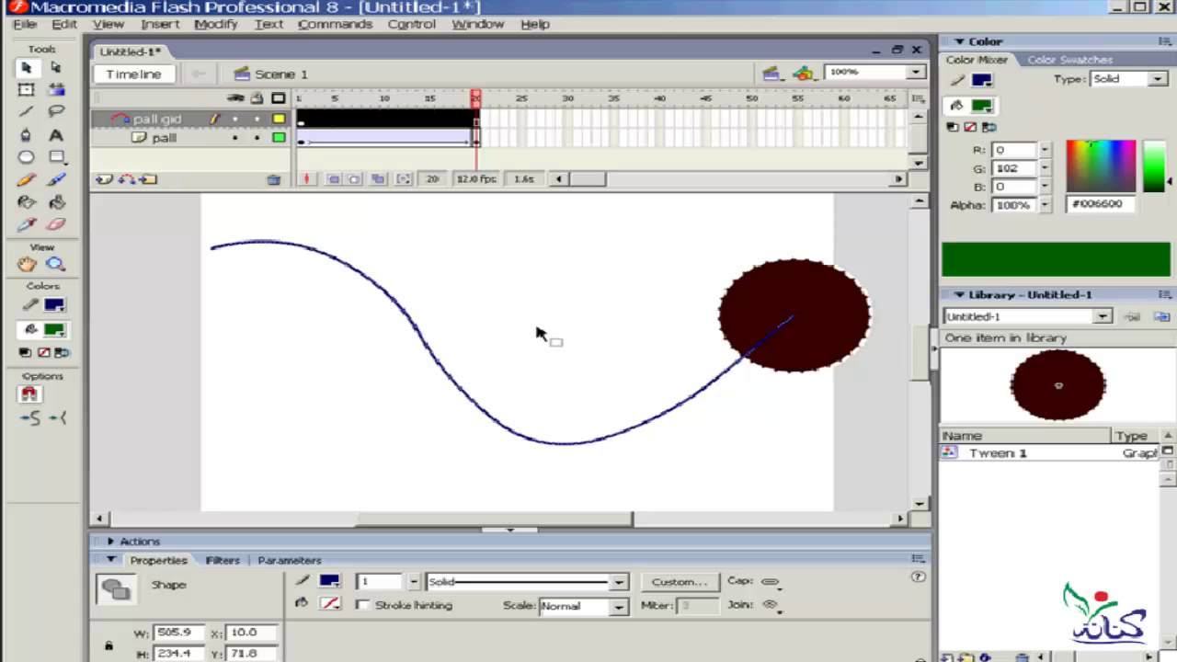
left_click(57, 223)
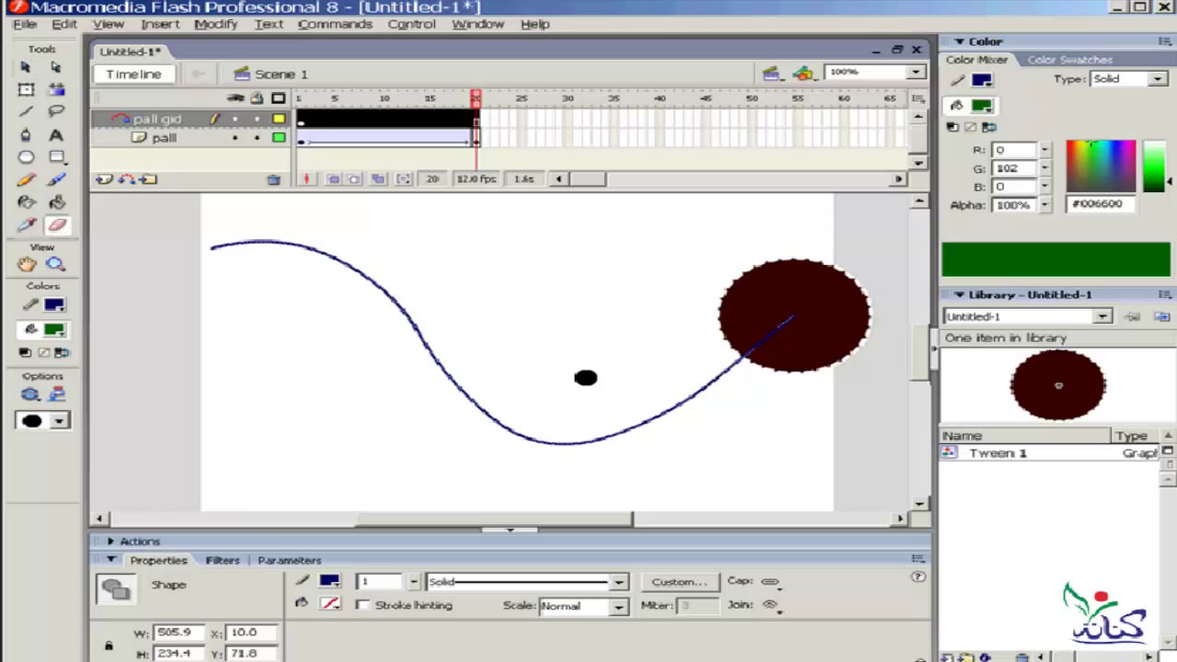
mouse_move(466, 406)
left_mouse_down()
mouse_move(428, 402)
mouse_move(500, 376)
left_mouse_up()
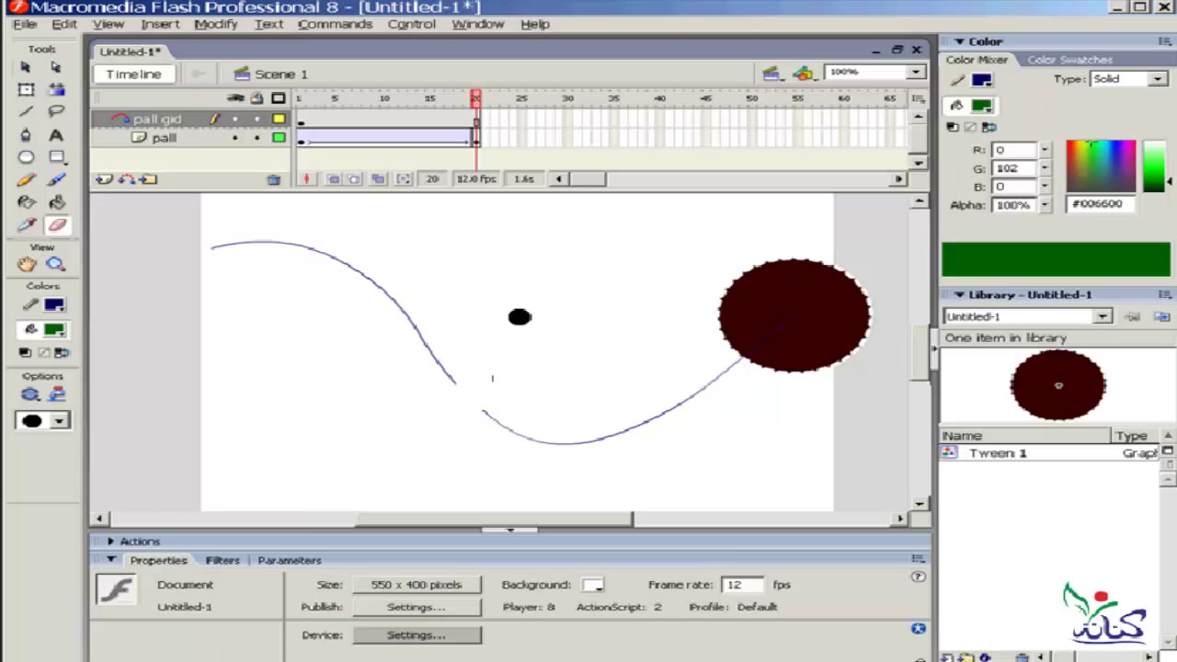
key("ctrl+Return")
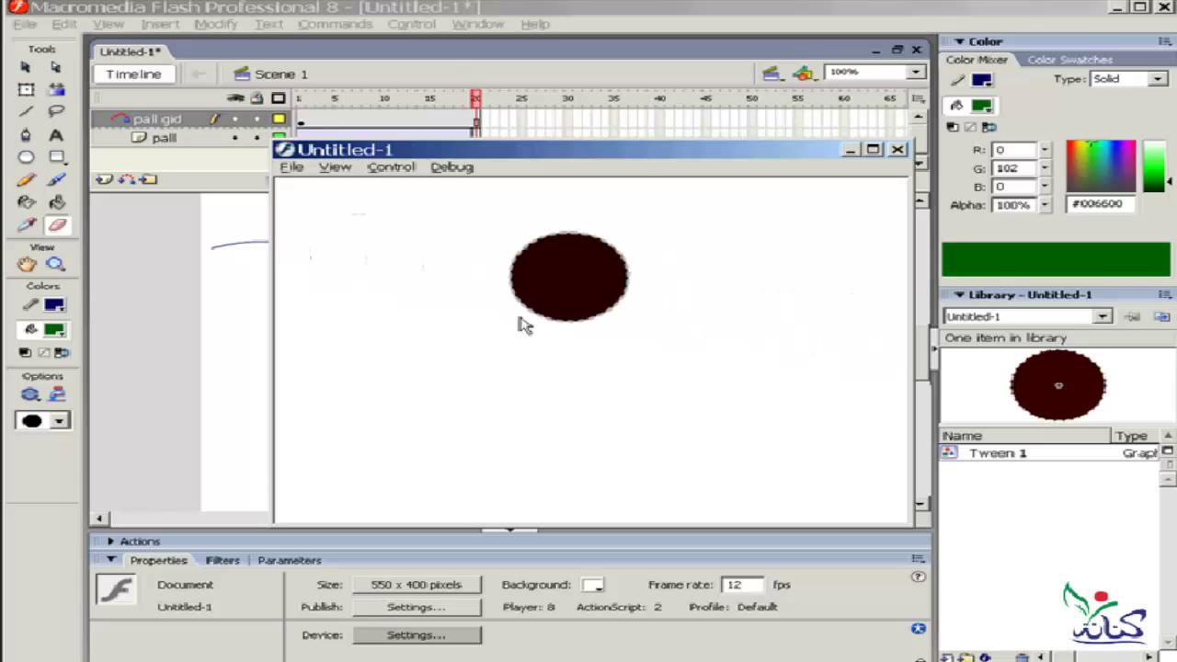
Step: Drag the broken stretch to rejoin the guide curve, then retest the animation
left_click(898, 150)
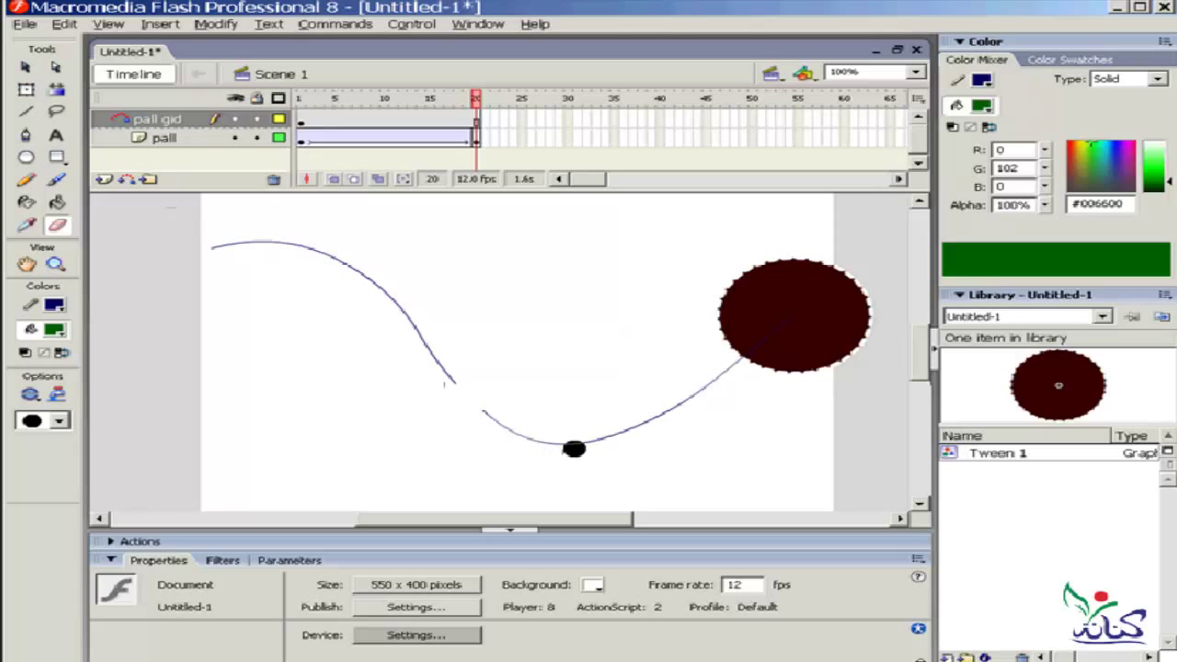
left_click(25, 67)
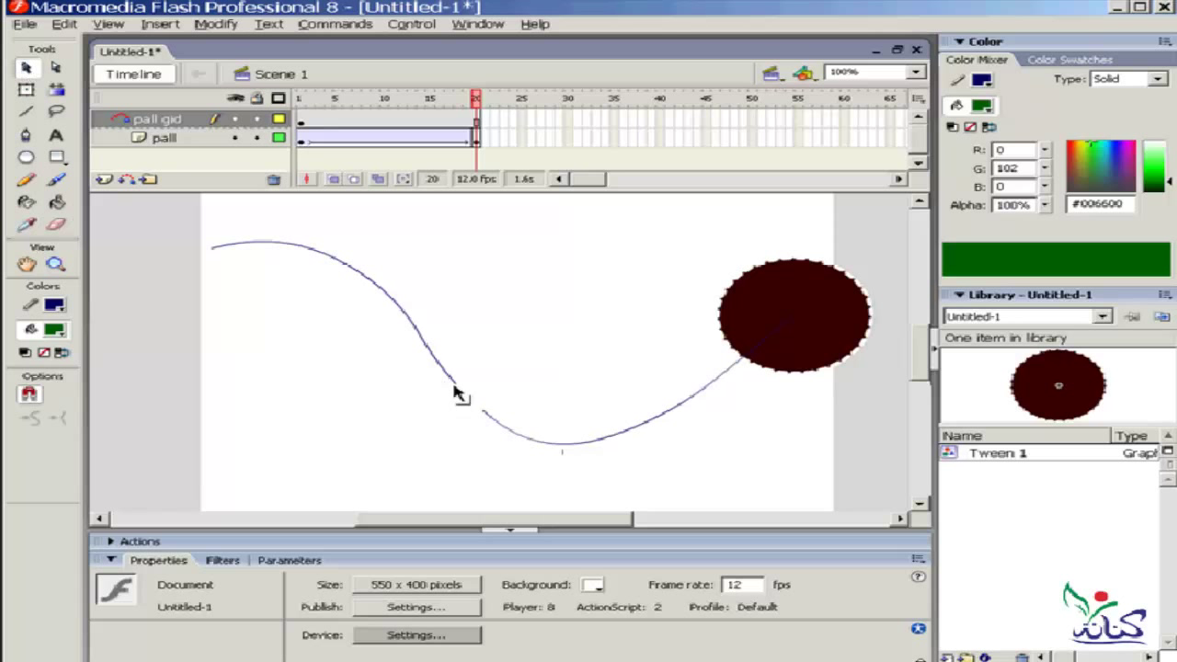
left_click_drag(459, 390, 483, 416)
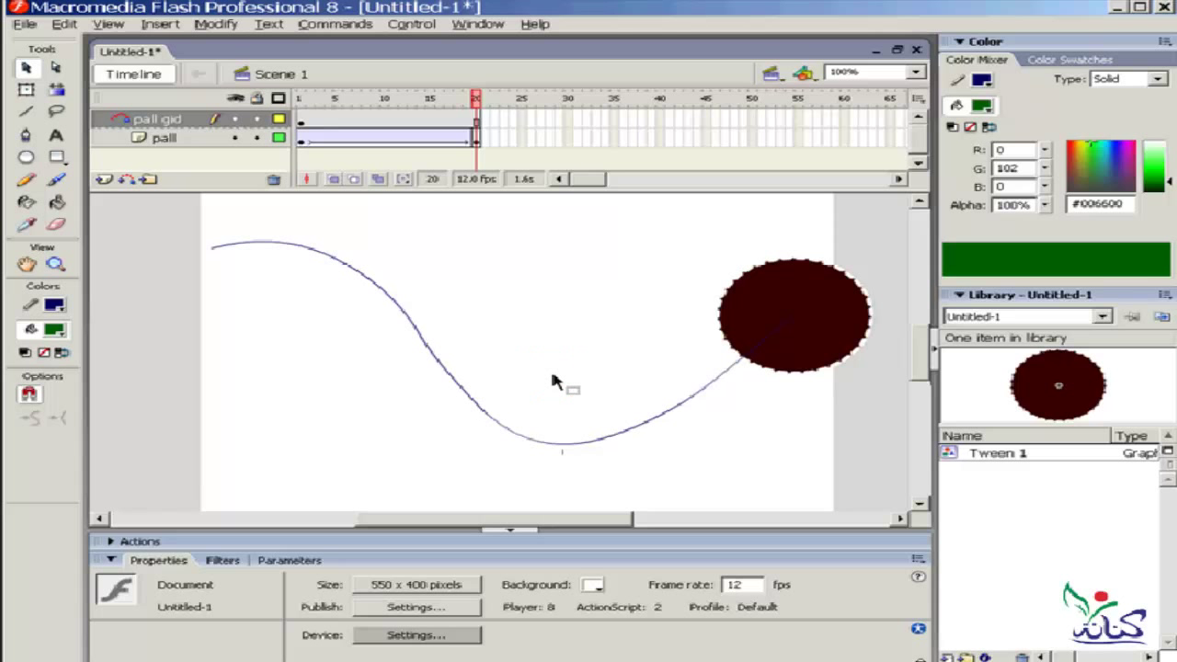
key("ctrl+Return")
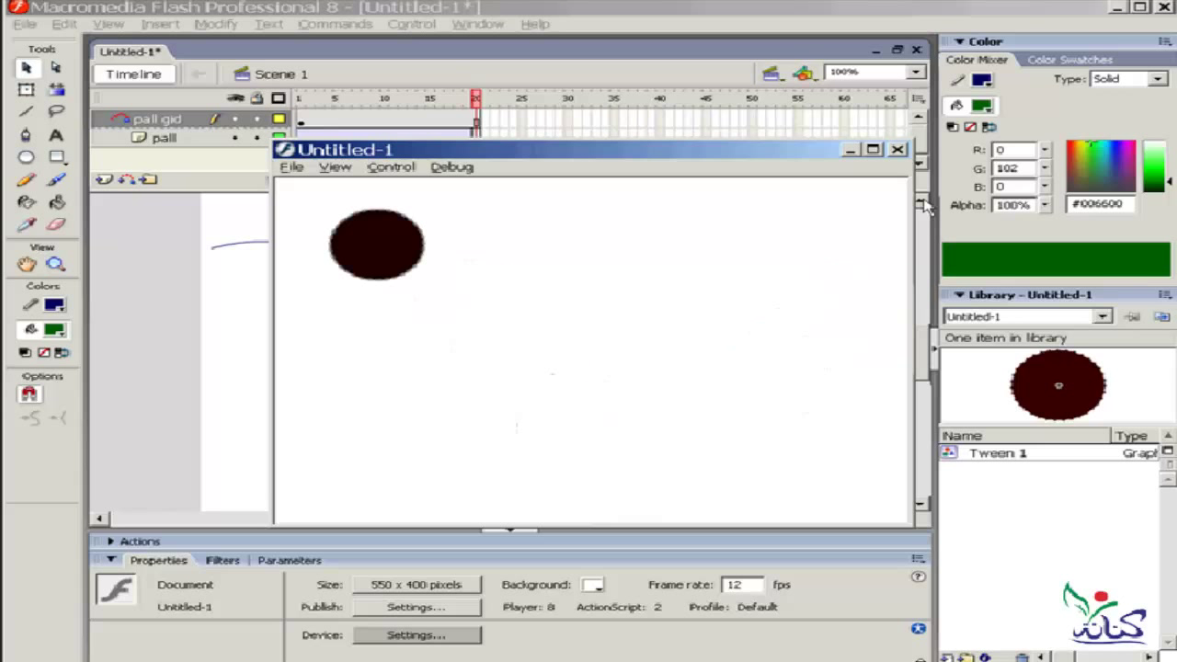
left_click(897, 149)
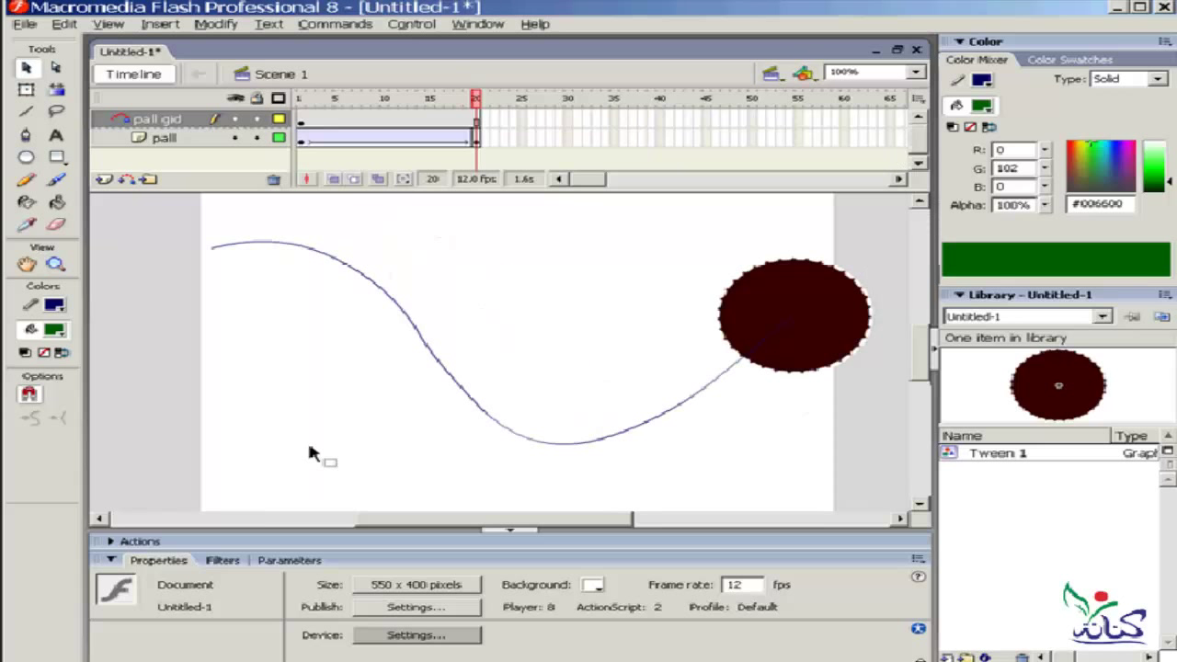
Step: Reshape the guide curve with the Subselection tool: start dragged to lower left, peak pushed right
left_click(56, 67)
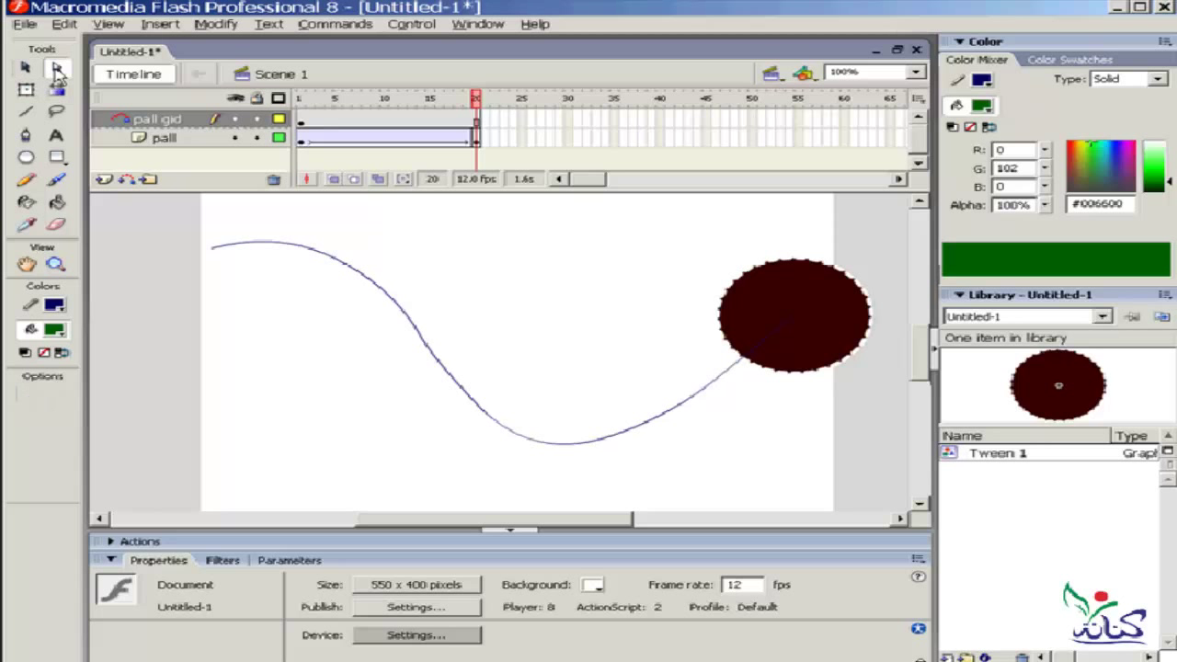
left_click(216, 250)
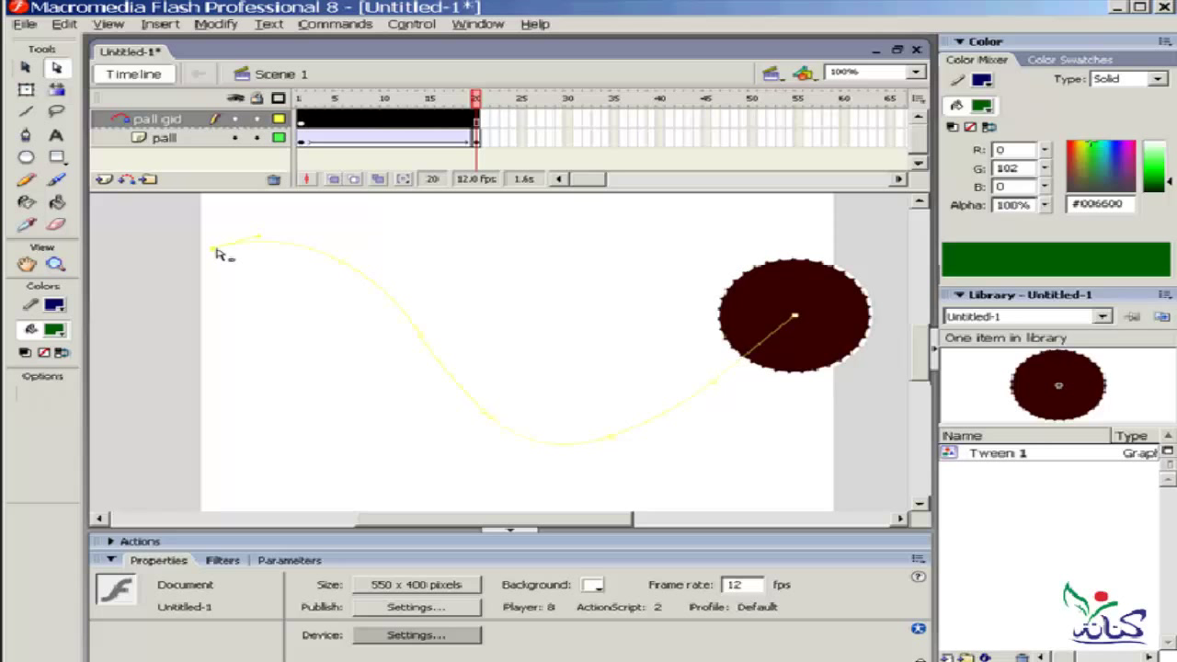
mouse_move(212, 250)
left_mouse_down()
mouse_move(275, 470)
mouse_move(234, 476)
left_mouse_up()
left_click_drag(343, 265, 402, 263)
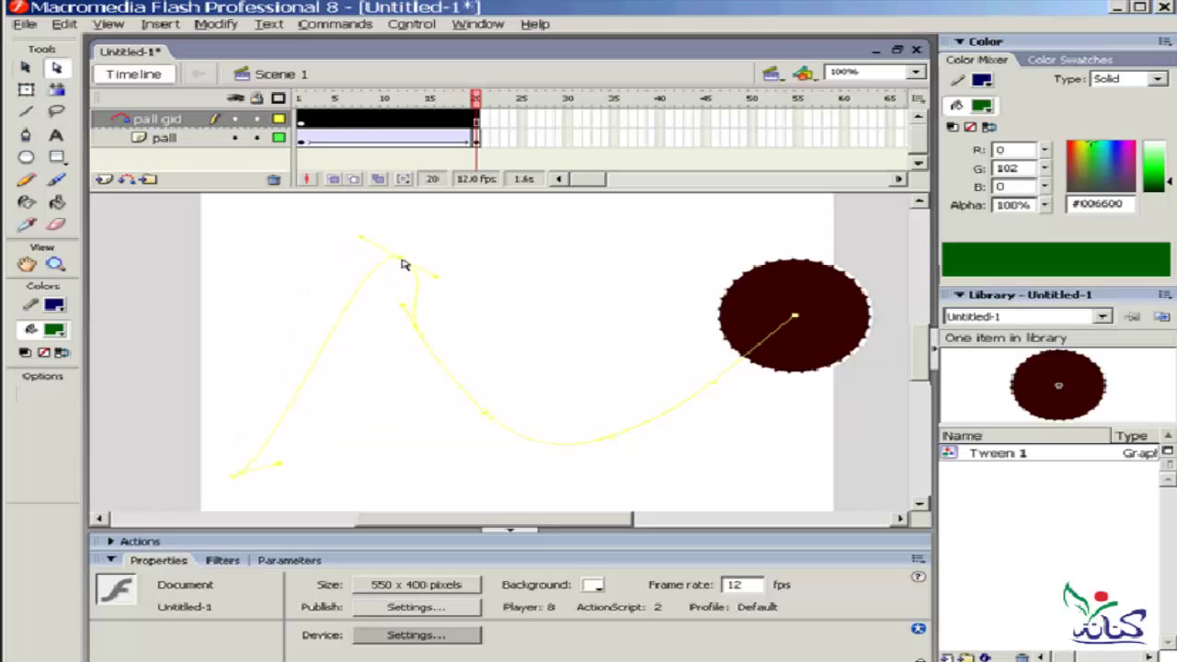
left_click(487, 256)
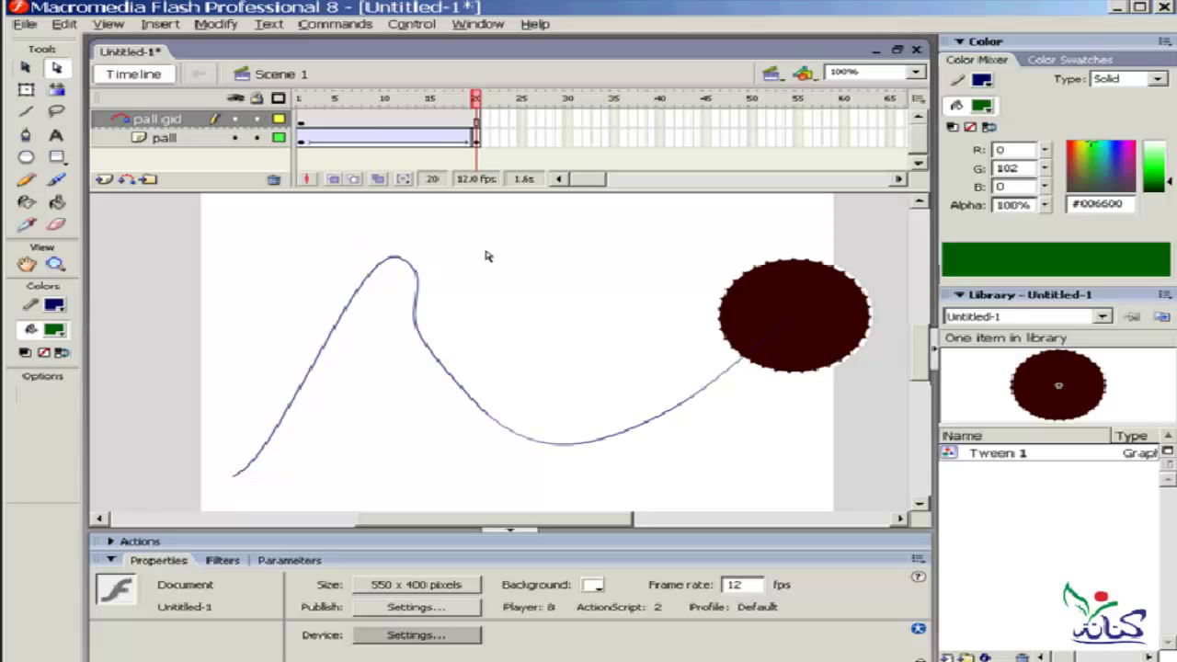
Step: Test the movie along the new path, then rewind the playhead to frame 1
key("ctrl+Return")
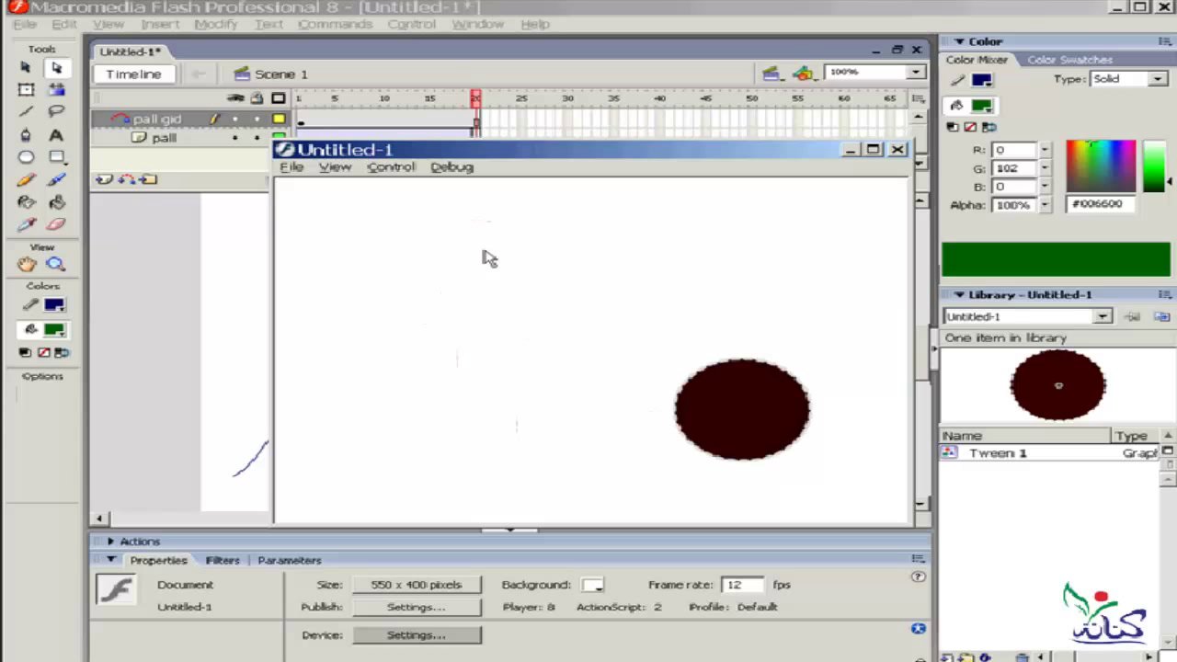
left_click(898, 149)
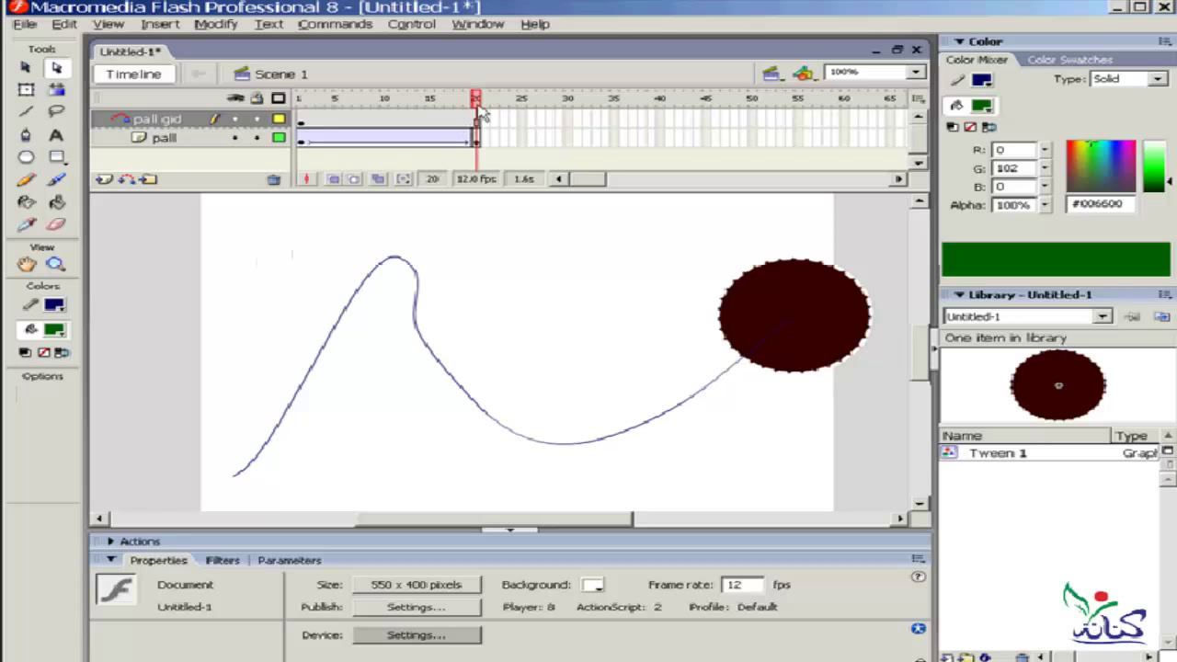
left_click_drag(478, 103, 301, 101)
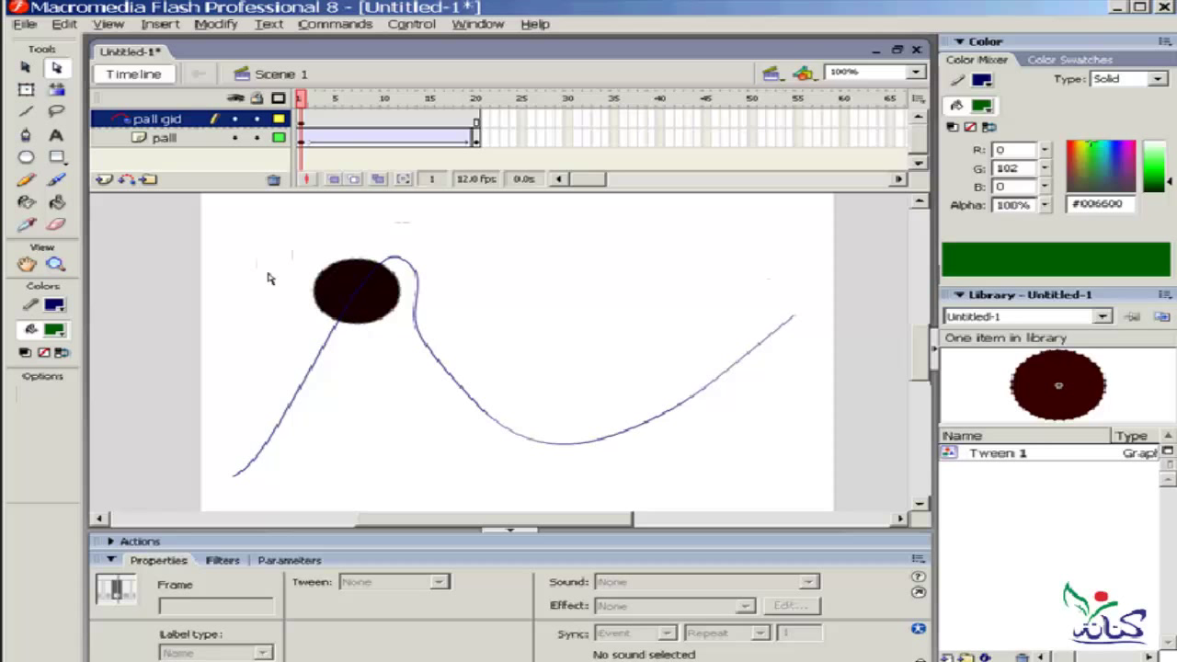
Step: Select the ball with the Selection tool, undoing an accidental bend of the guide curve
left_click(25, 67)
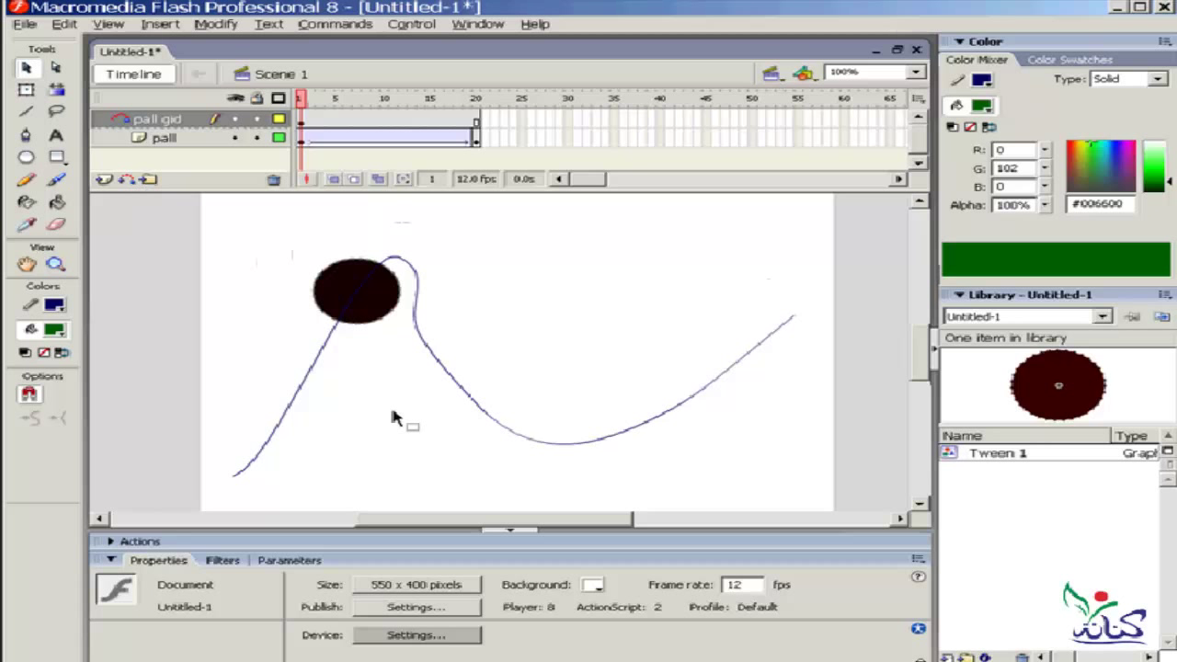
left_click(386, 313)
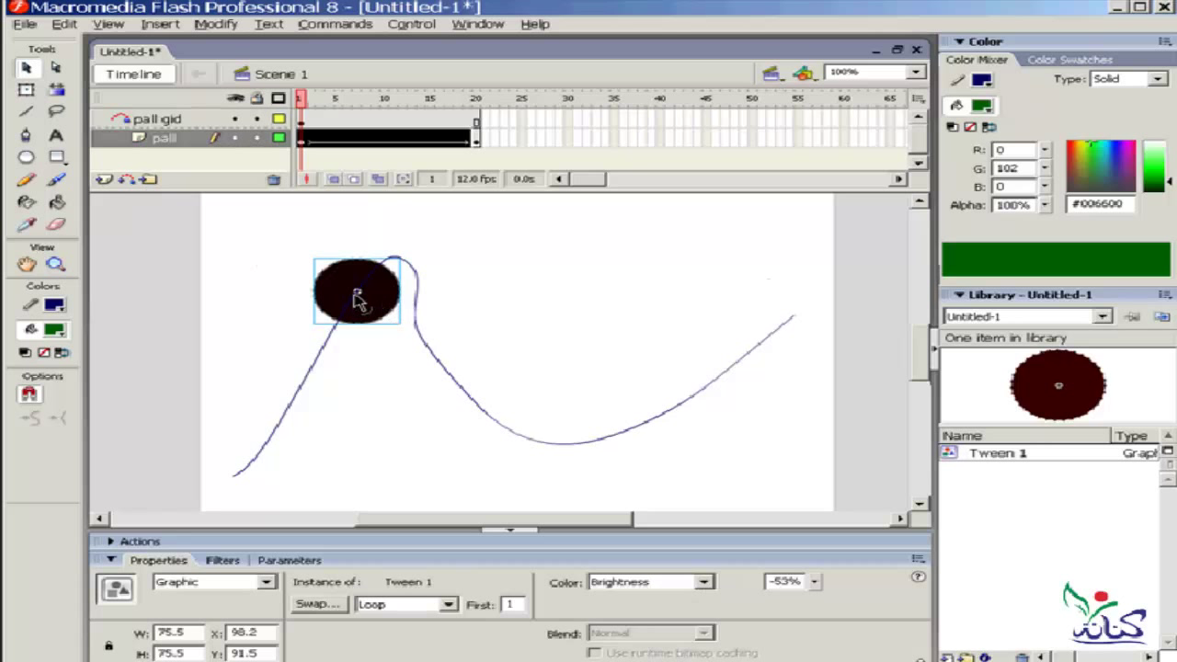
mouse_move(360, 294)
left_mouse_down()
mouse_move(298, 393)
mouse_move(336, 368)
left_mouse_up()
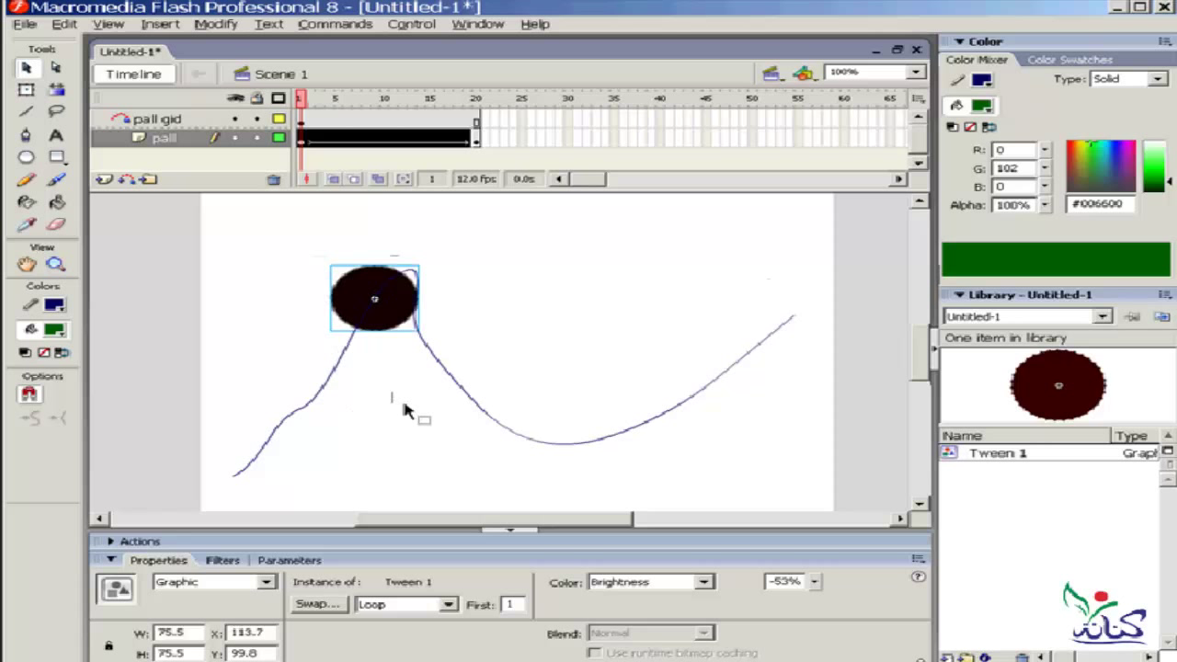
key("ctrl+z")
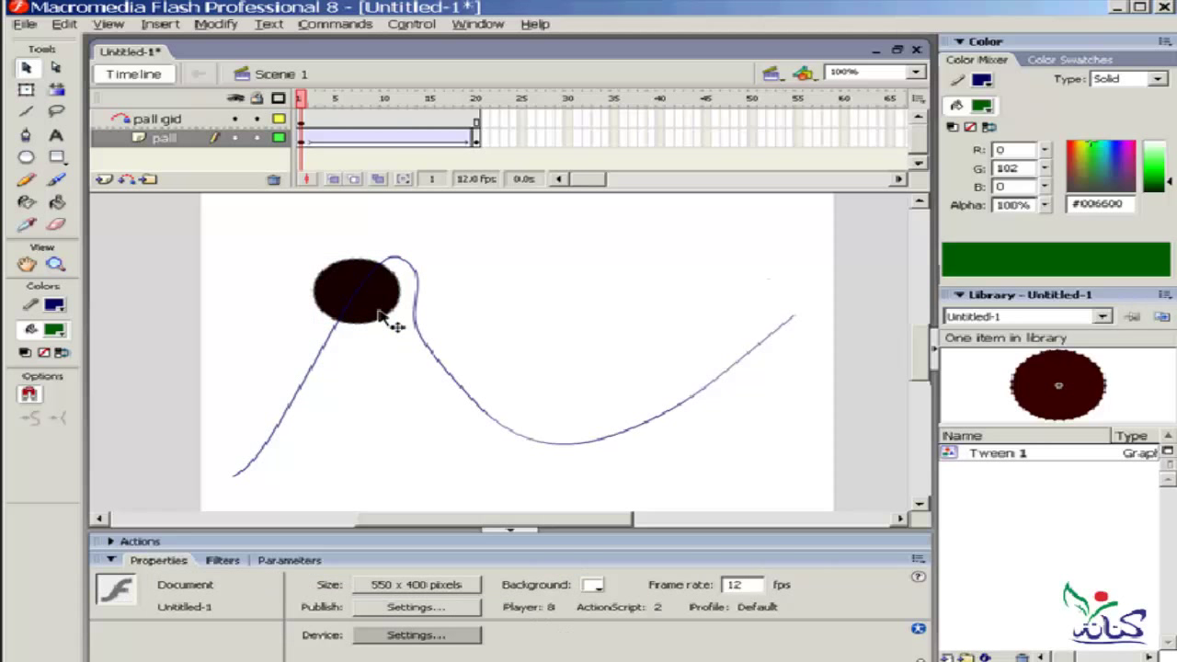
Step: Drag the ball onto the curve's lower-left start point and test-play the movie
left_click(388, 317)
left_click_drag(386, 314, 265, 490)
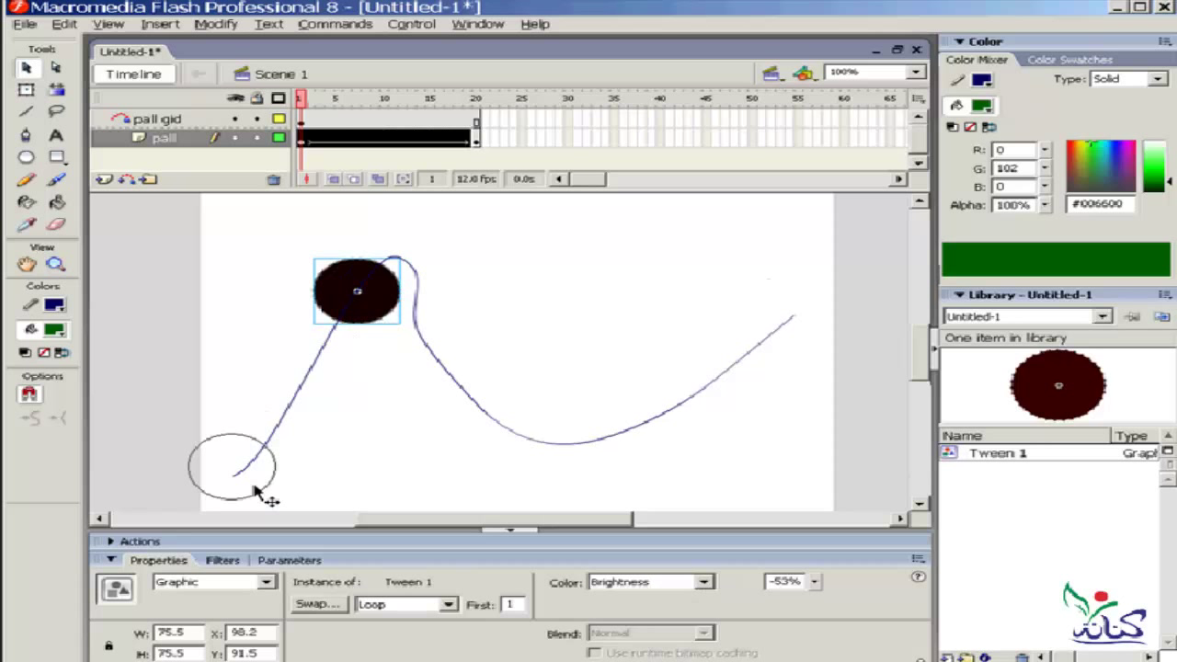
left_click(361, 402)
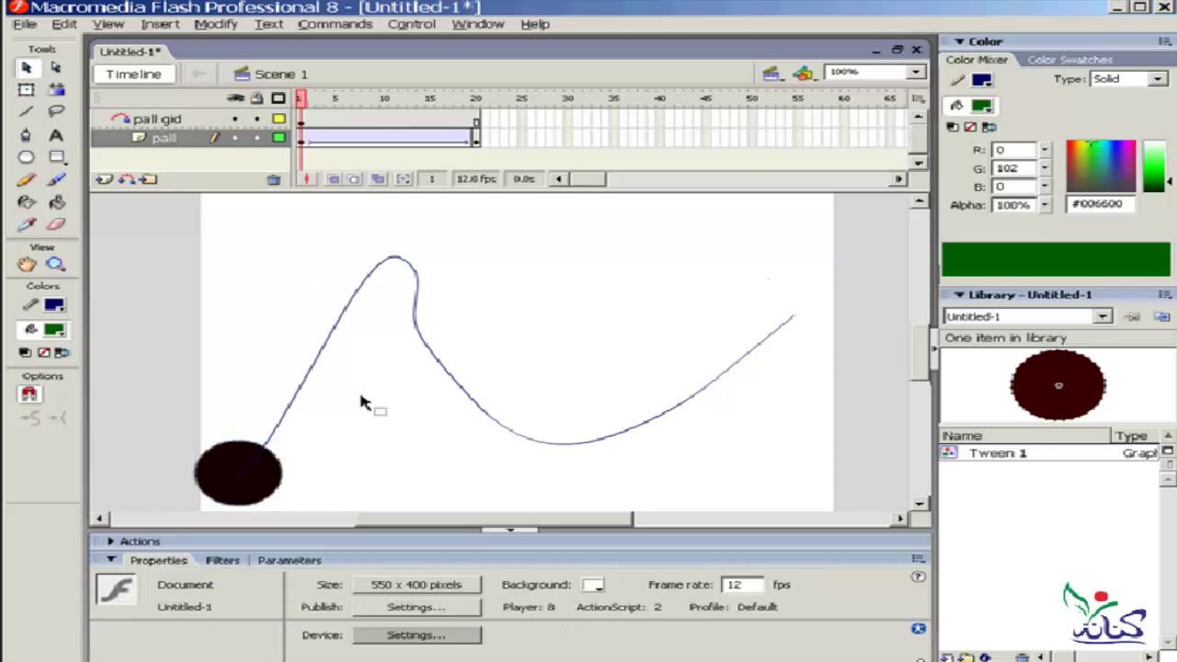
key("ctrl+Return")
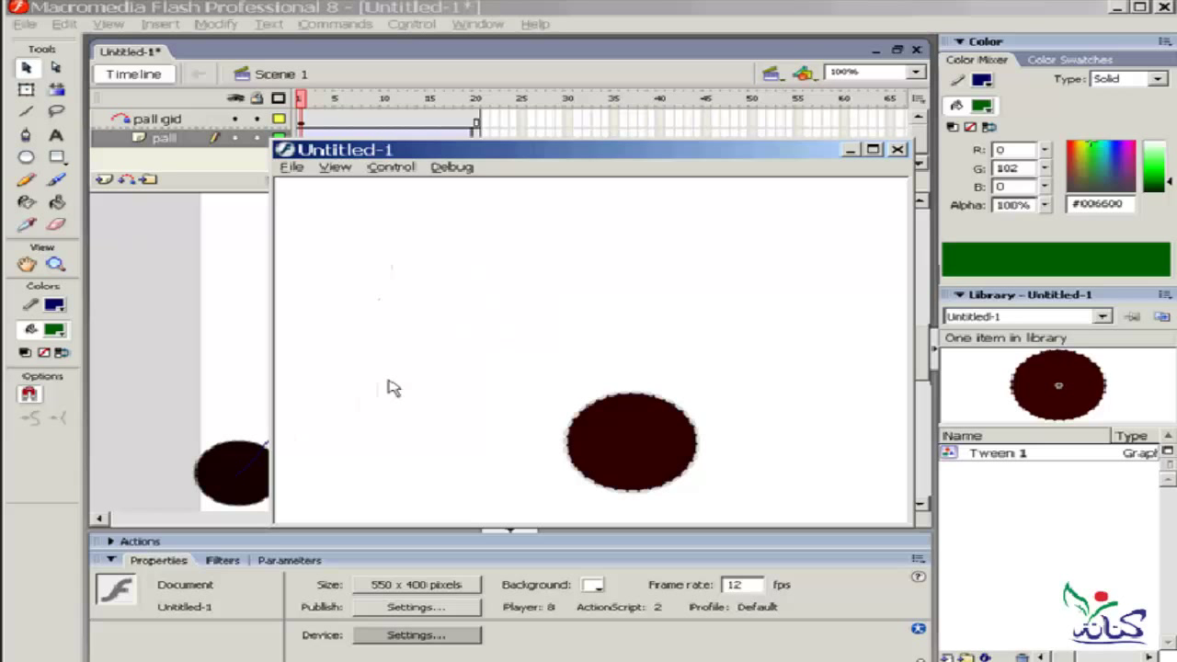
left_click(898, 149)
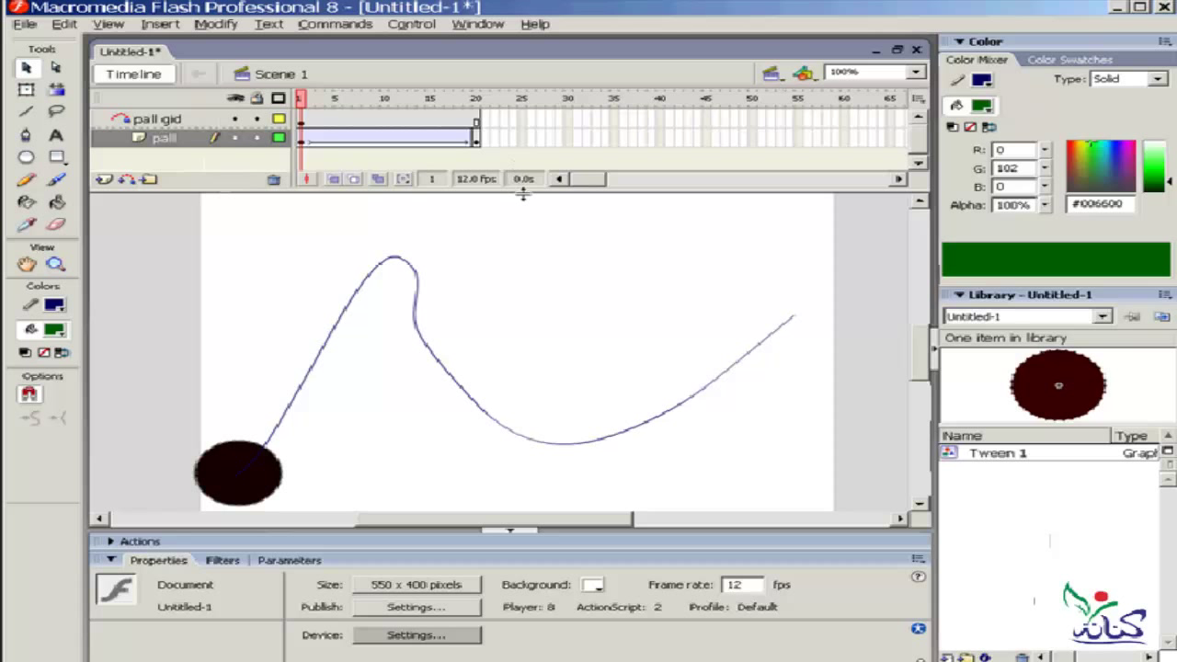
left_click_drag(522, 194, 521, 353)
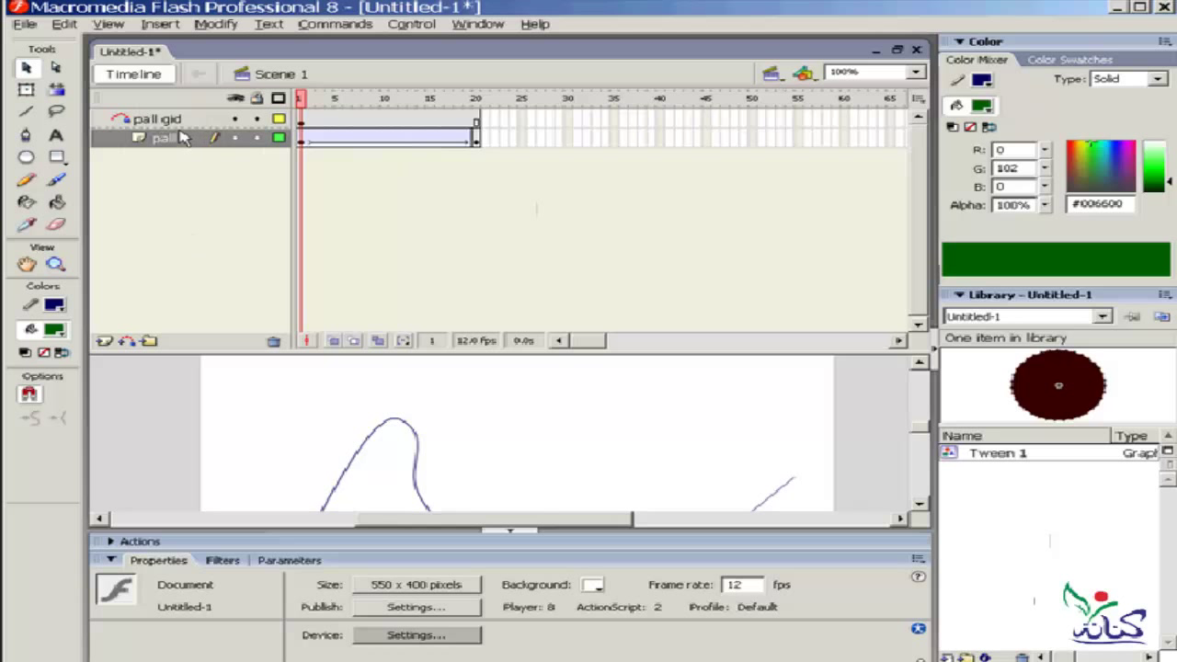
left_click_drag(668, 352, 674, 213)
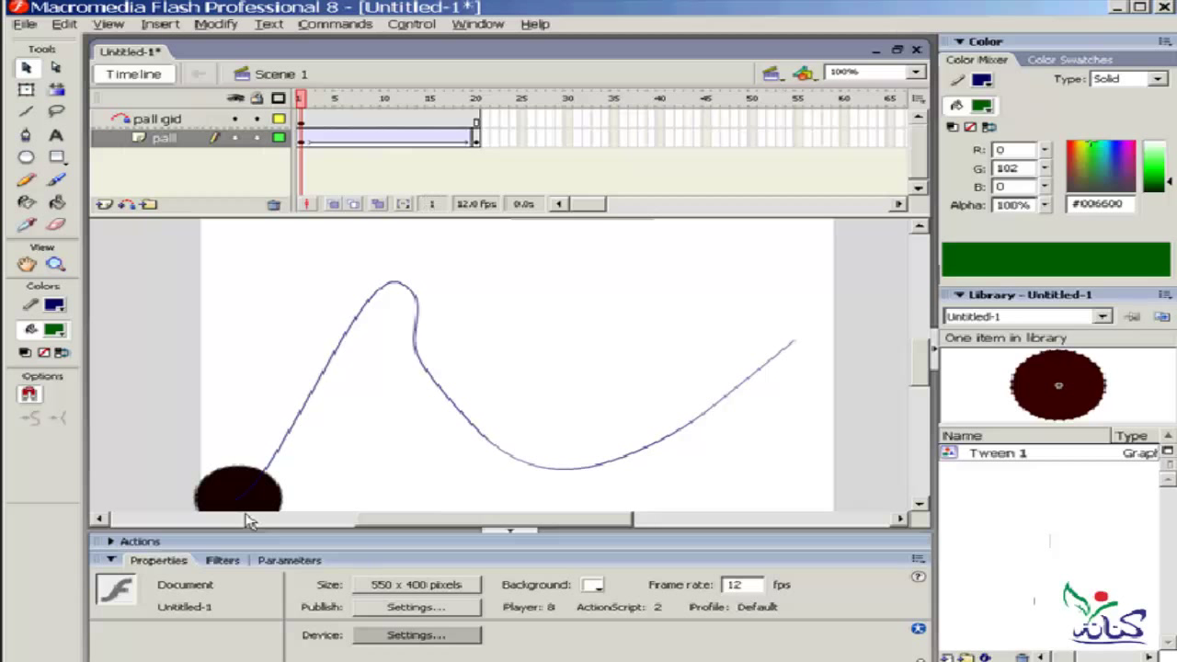
left_click(230, 488)
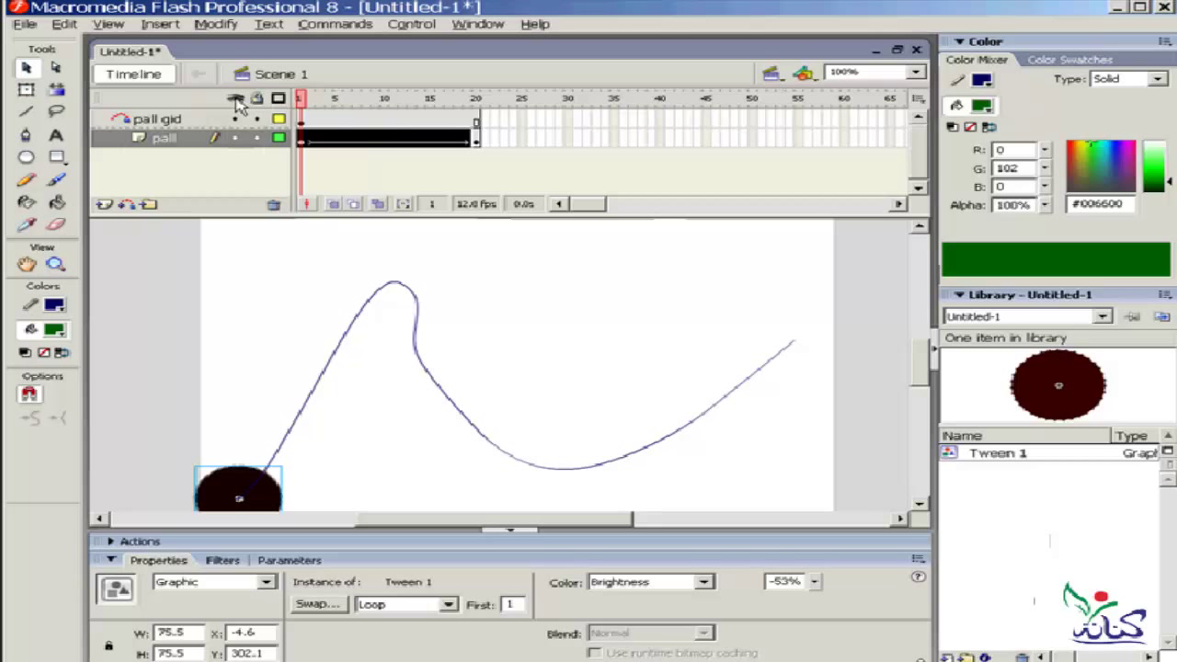
Step: Hide and show all layers and the pall layer, then lock the pall layer
left_click(235, 99)
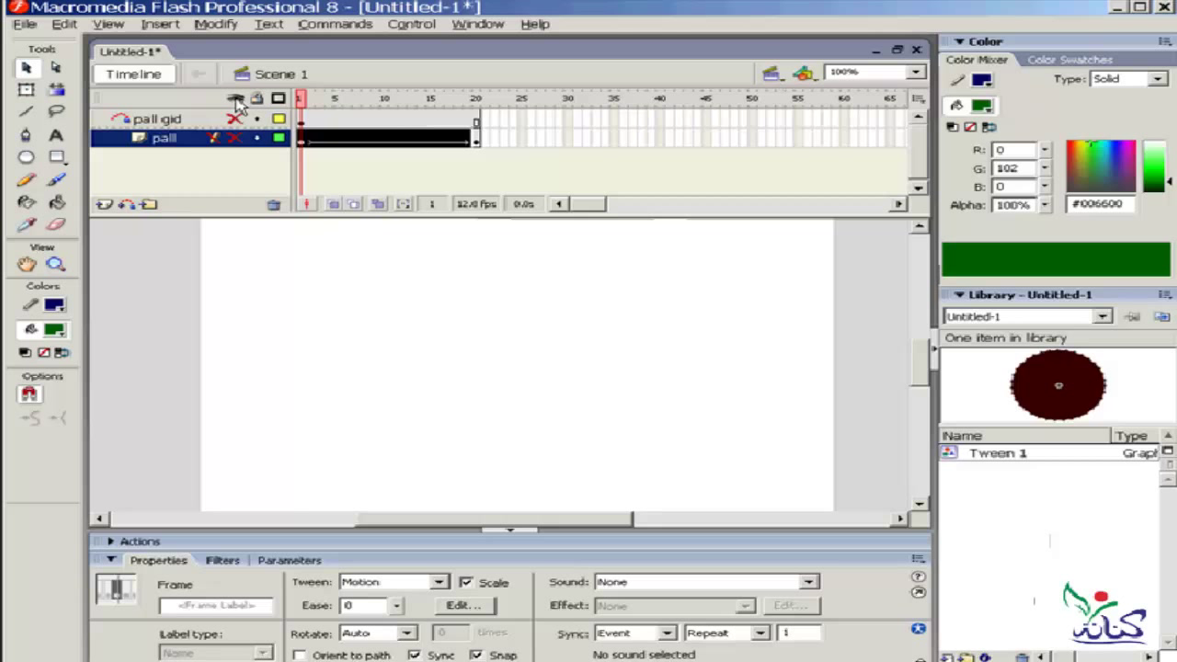
left_click(235, 99)
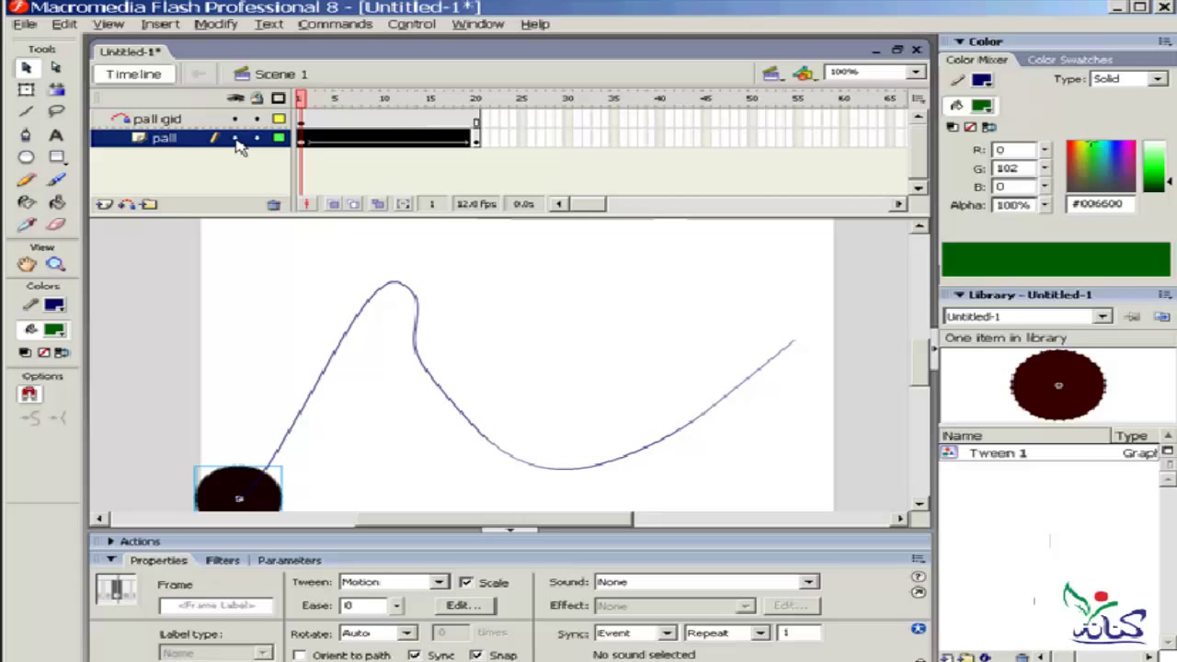
left_click(236, 139)
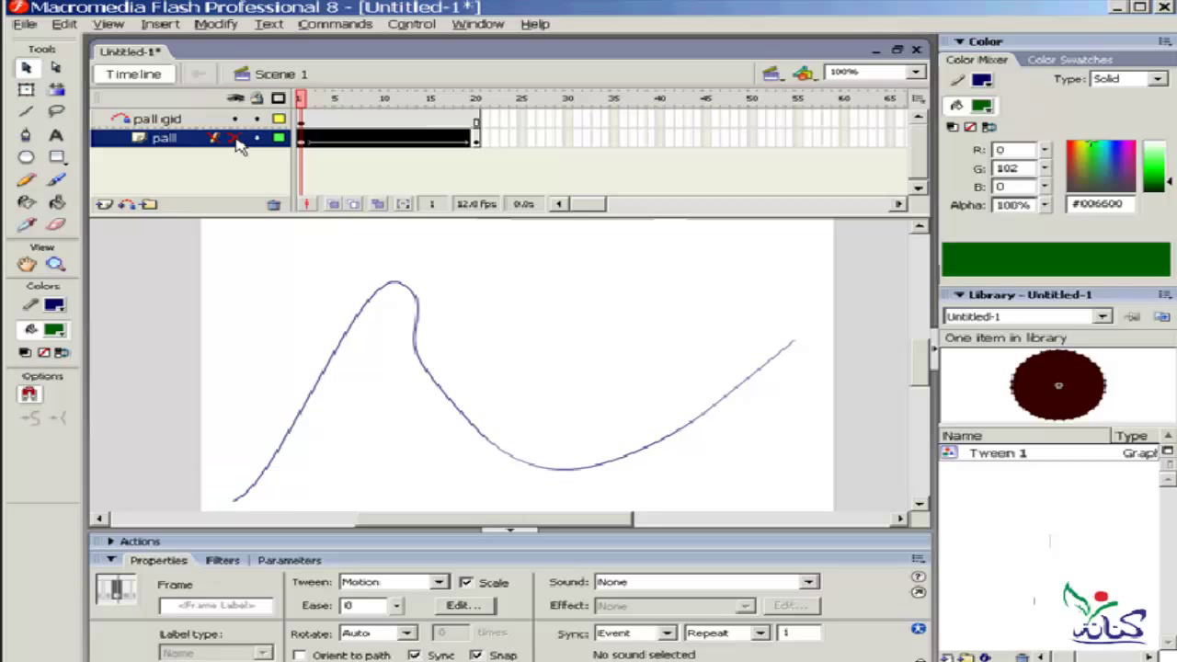
left_click(235, 139)
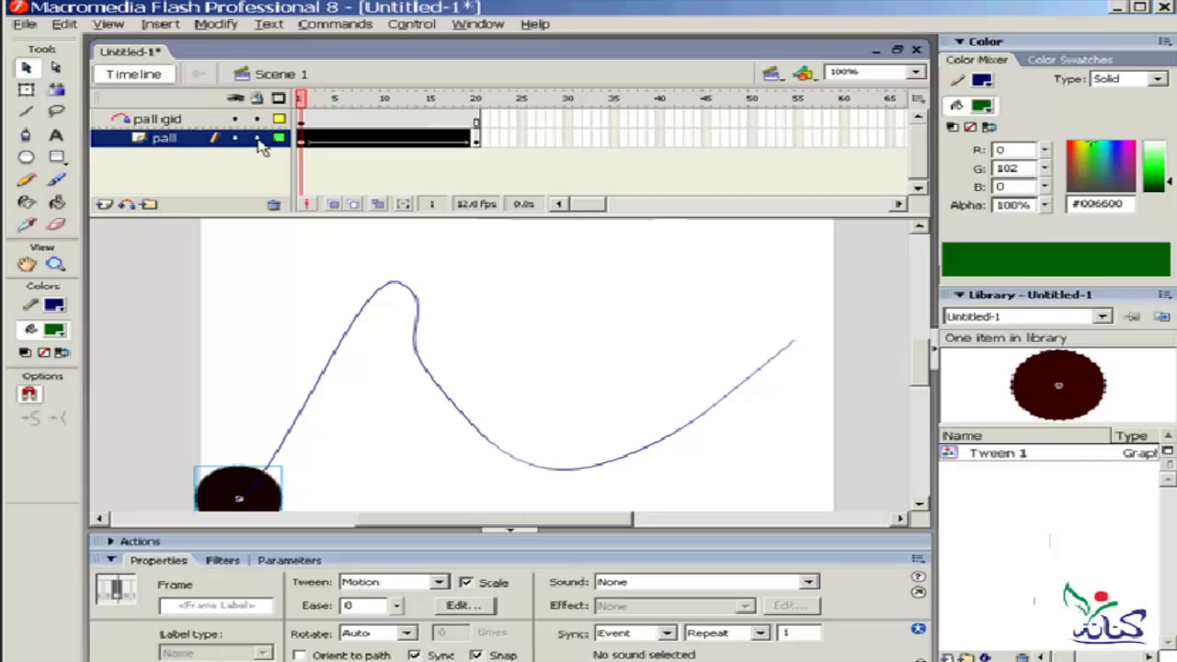
left_click(257, 139)
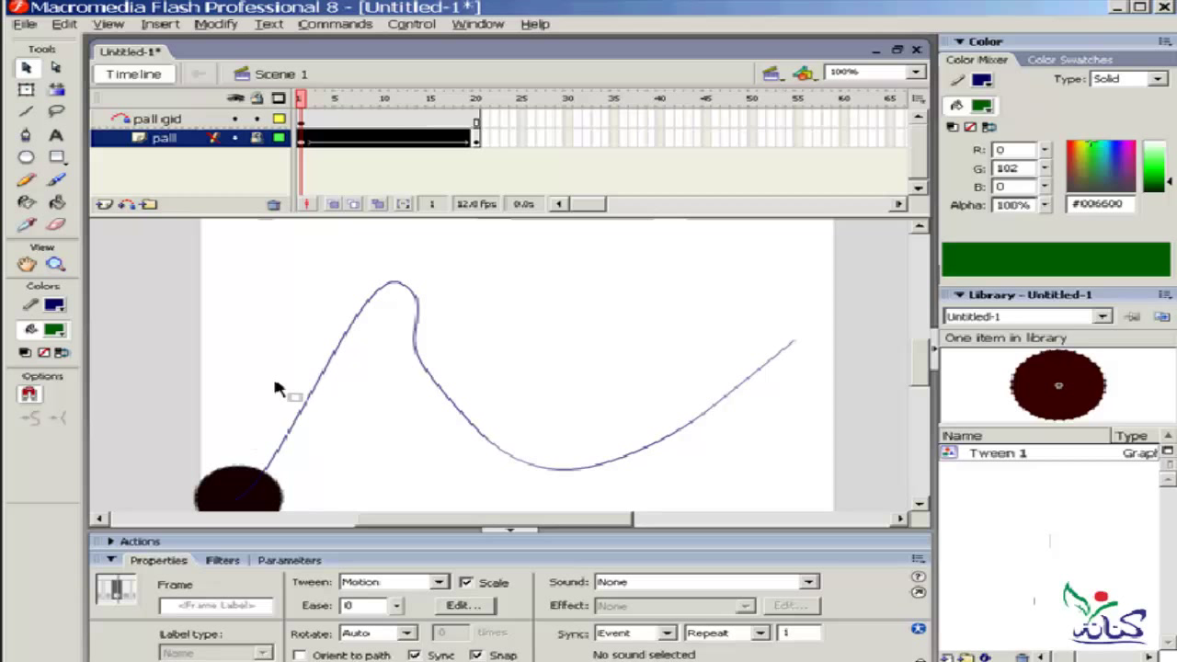
Step: Bend the lower stretch of the guide curve near the ball
left_click(234, 455)
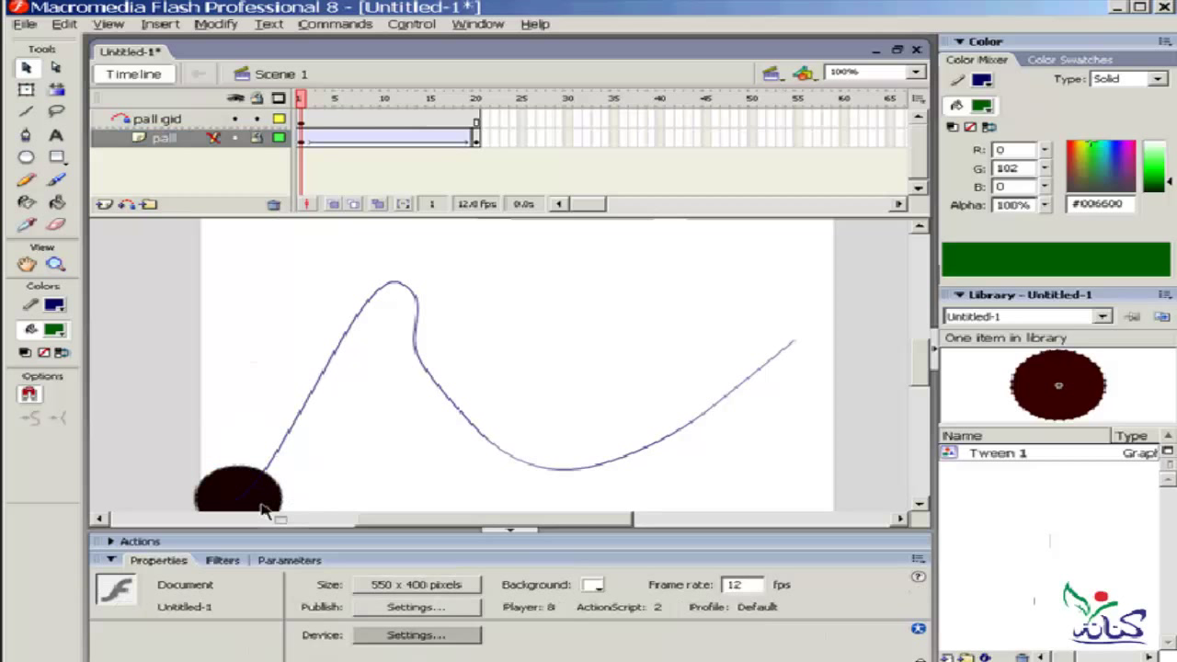
left_click_drag(302, 419, 333, 425)
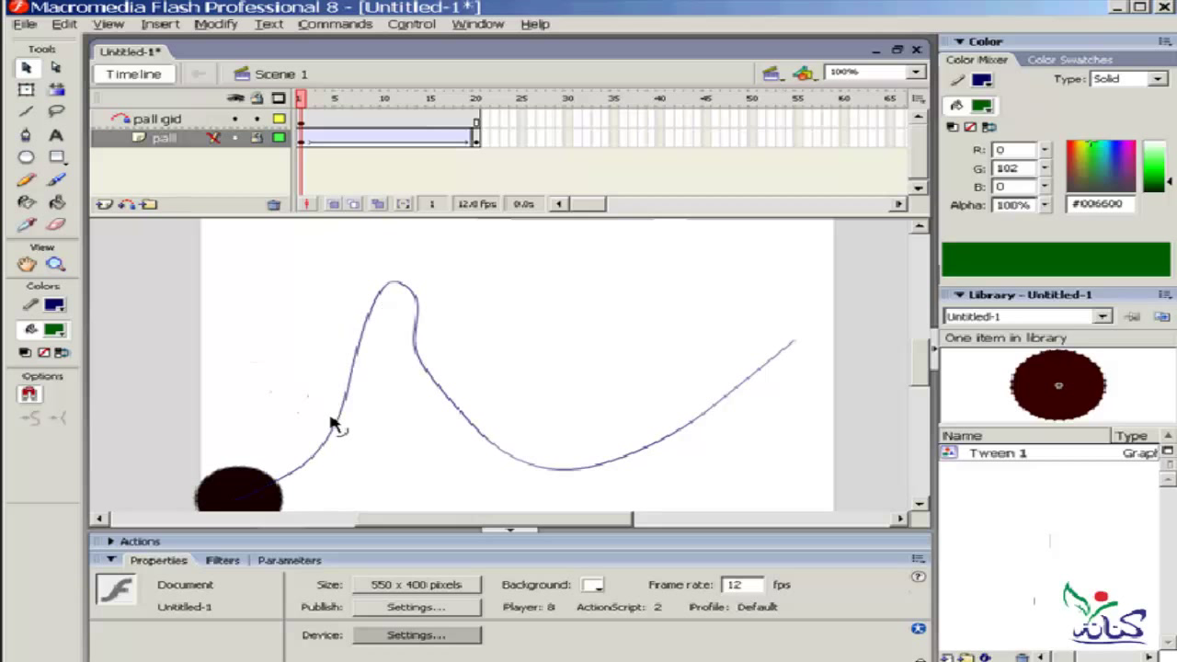
left_click(263, 136)
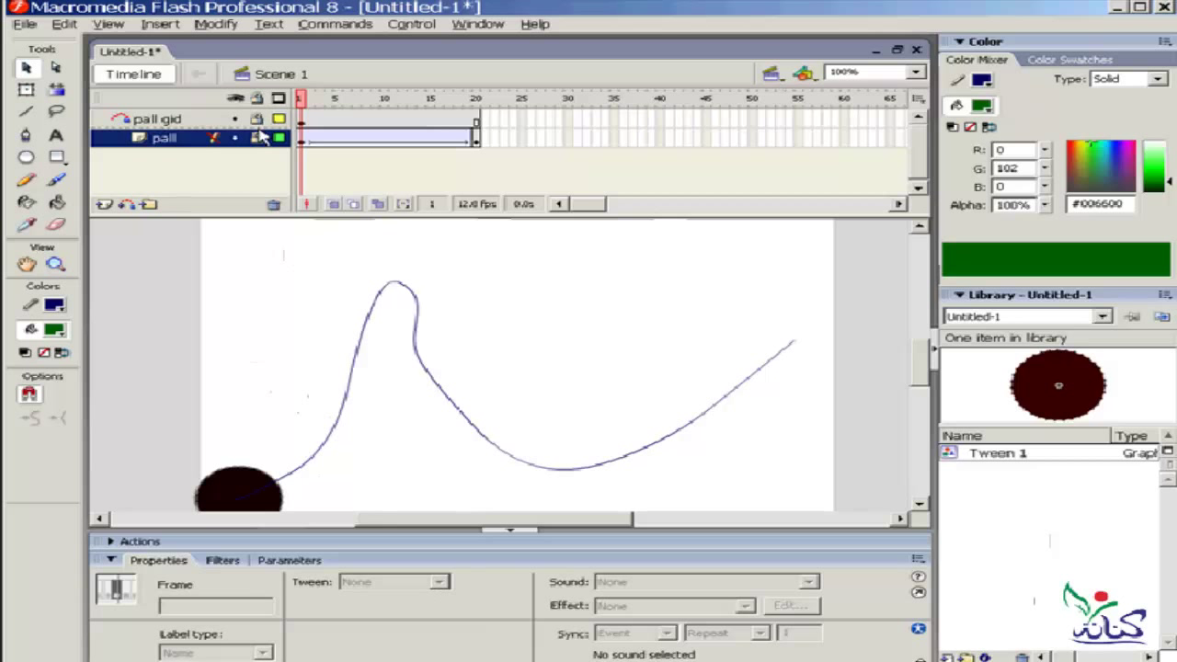
left_click(347, 397)
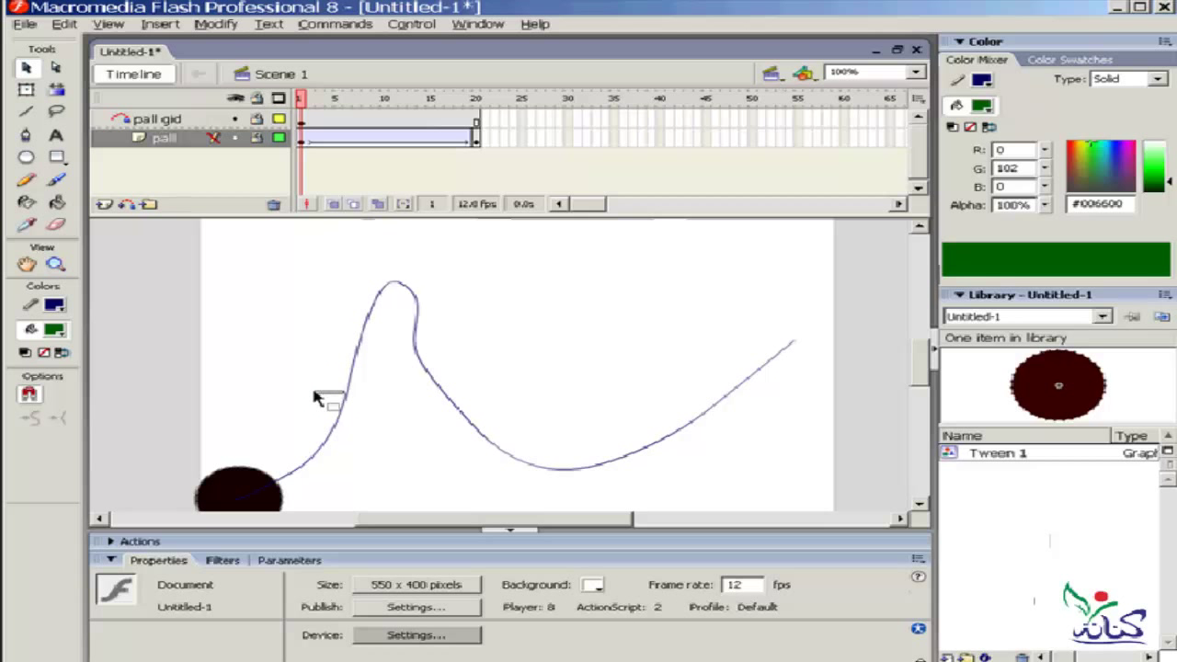
Step: Toggle visibility and lock on the pall gid guide and pall layers
left_click(236, 119)
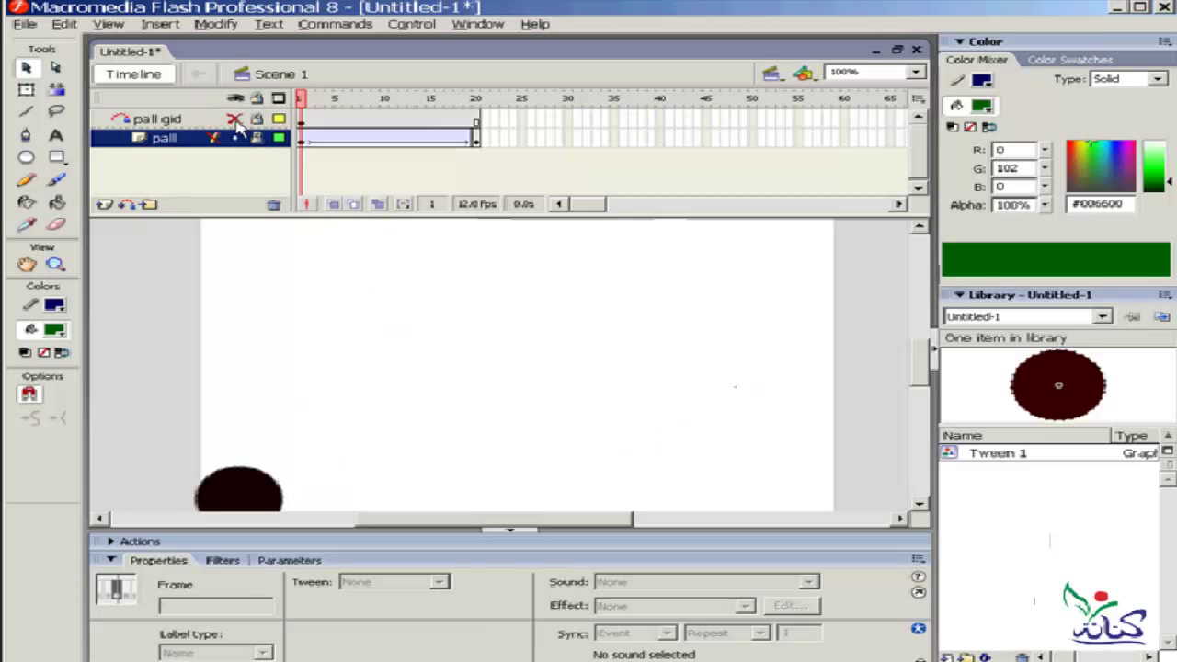
left_click(236, 137)
left_click(236, 137)
left_click(235, 119)
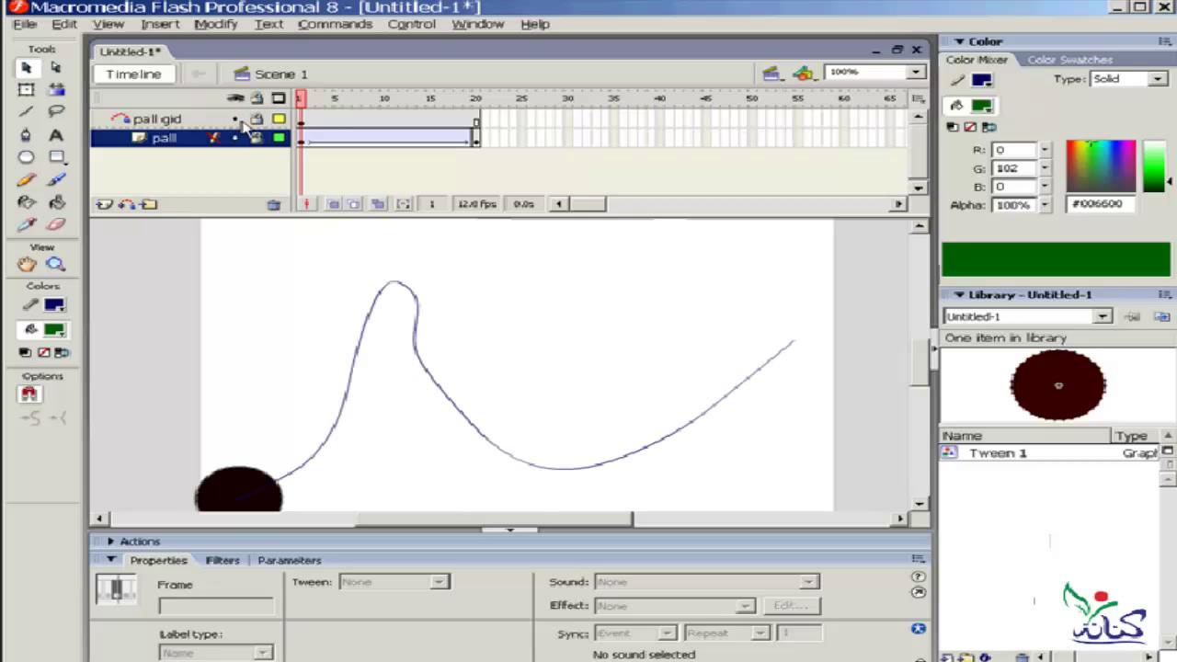
left_click(259, 138)
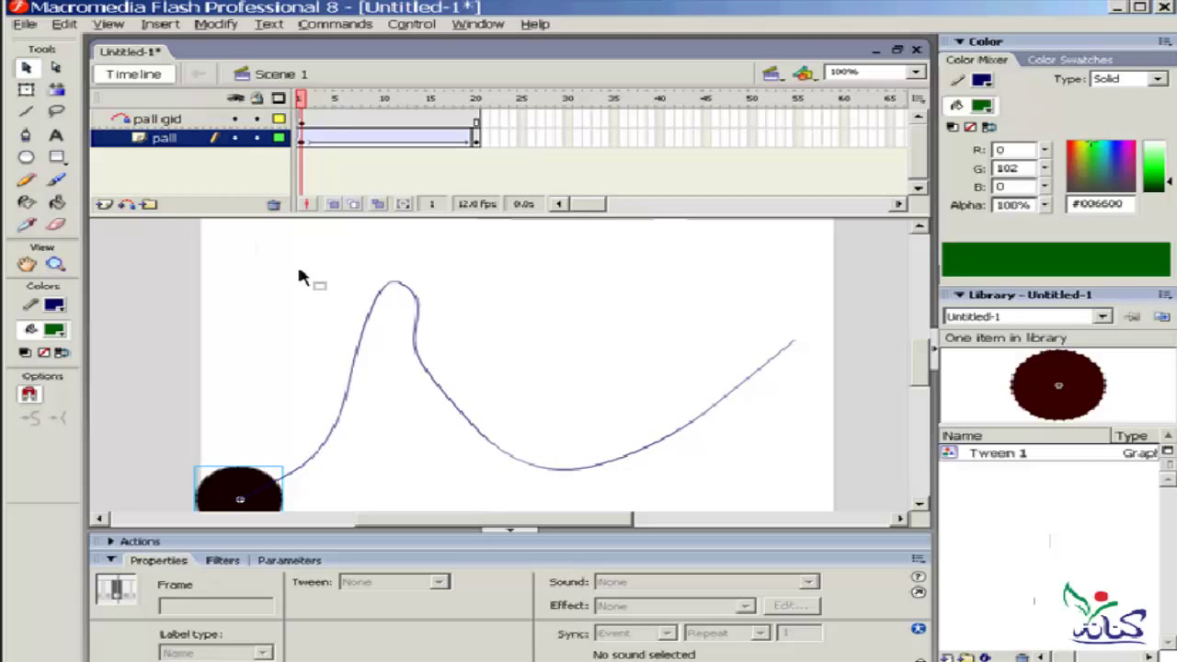
Step: Switch the pall and pall gid layers to outline view and back to filled view
left_click(280, 139)
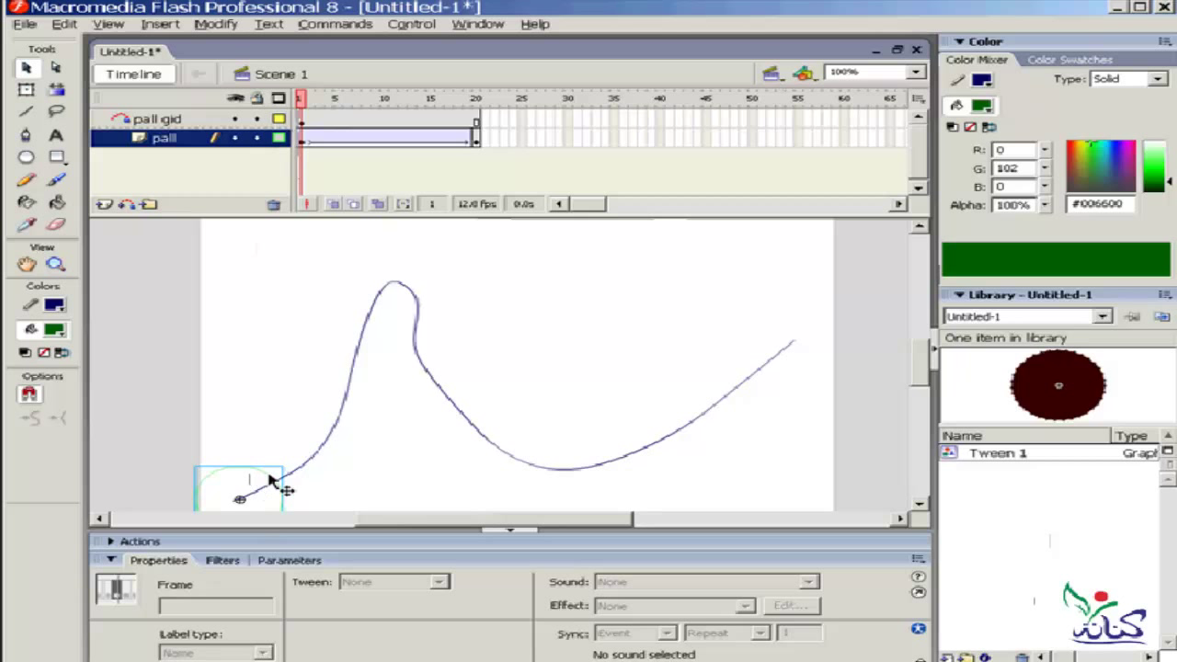
left_click(280, 121)
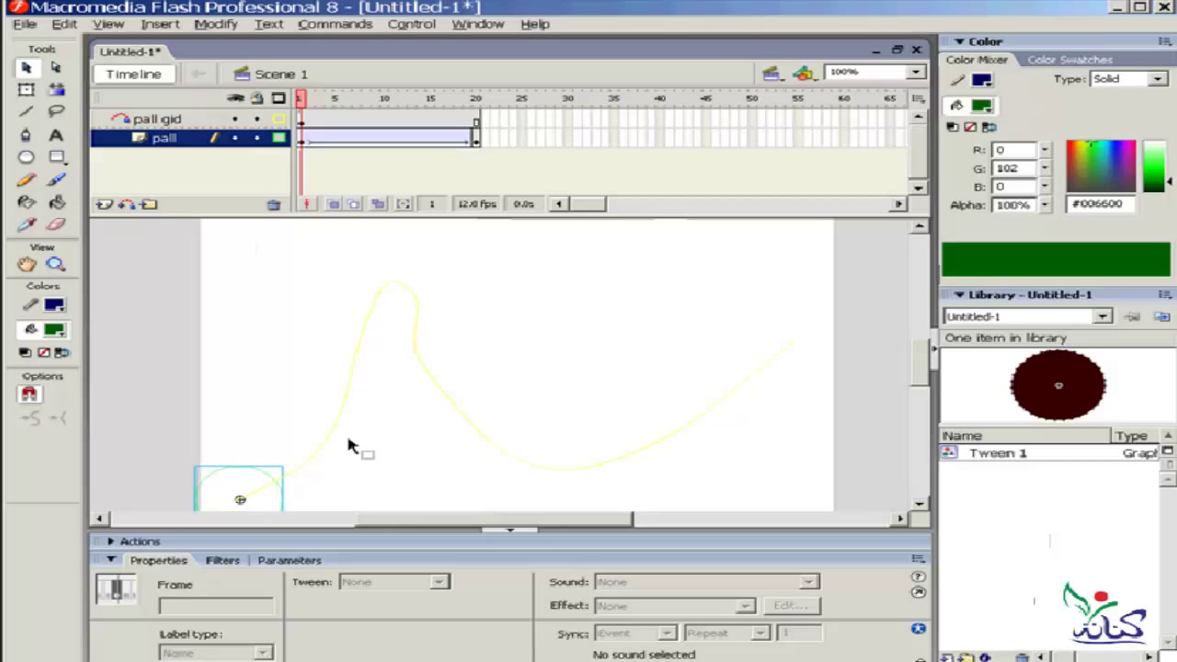
left_click(279, 138)
left_click(279, 120)
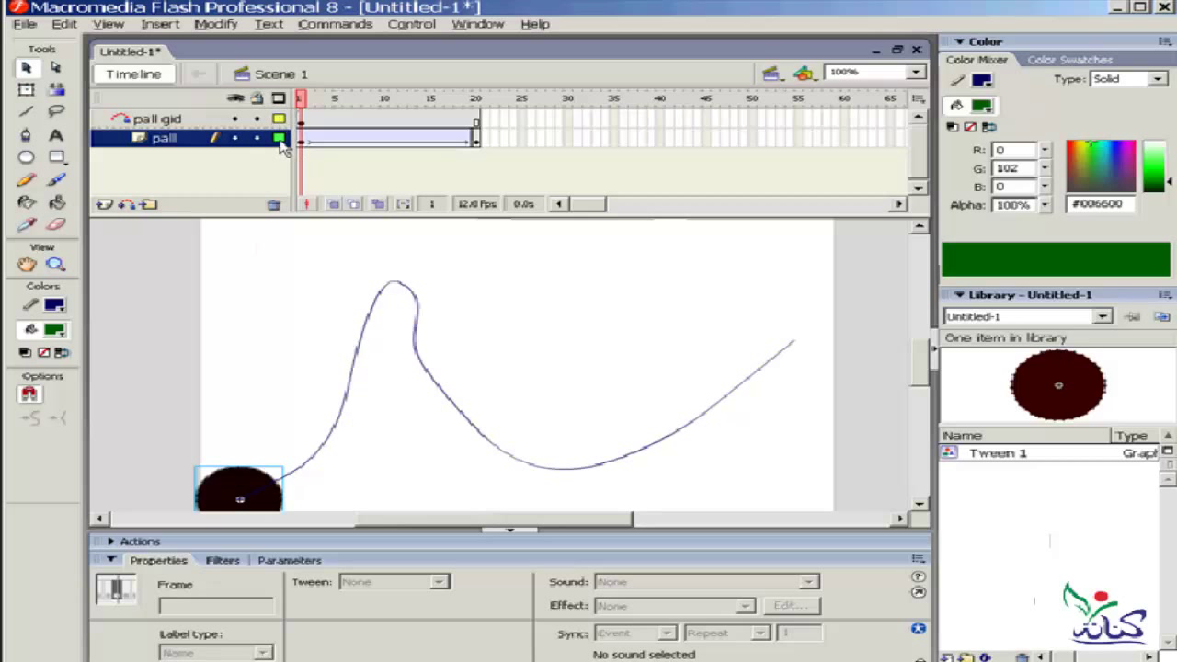
left_click(285, 344)
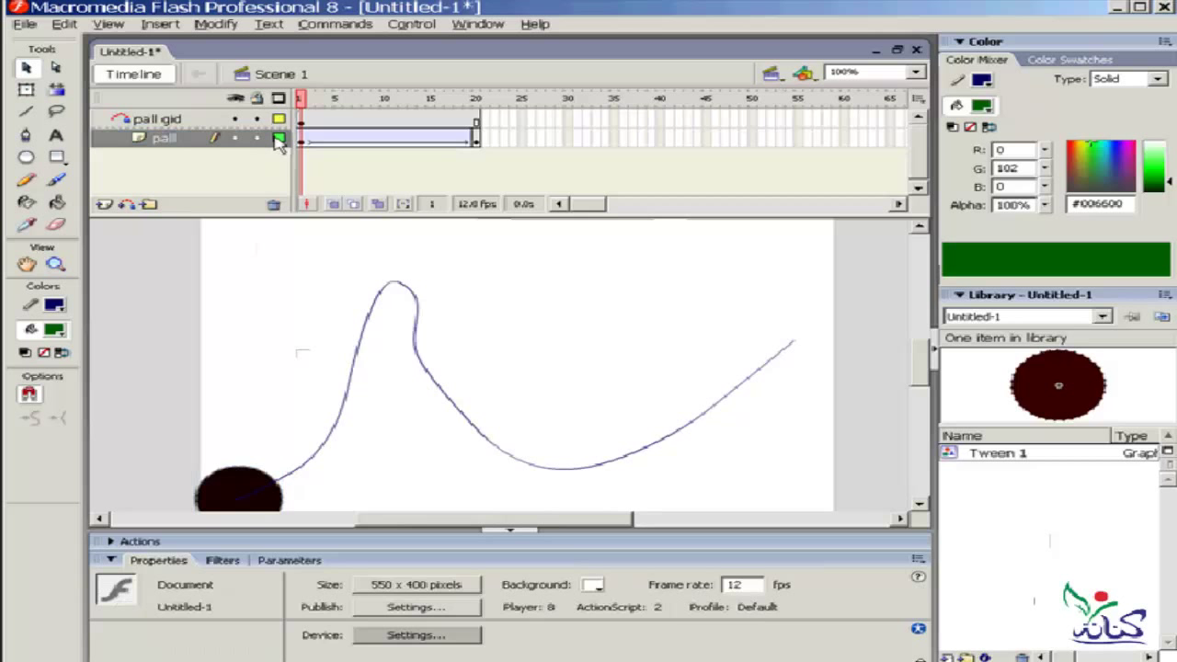
Step: Set the pall layer's outline colour to purple in Layer Properties
right_click(276, 139)
left_click(377, 453)
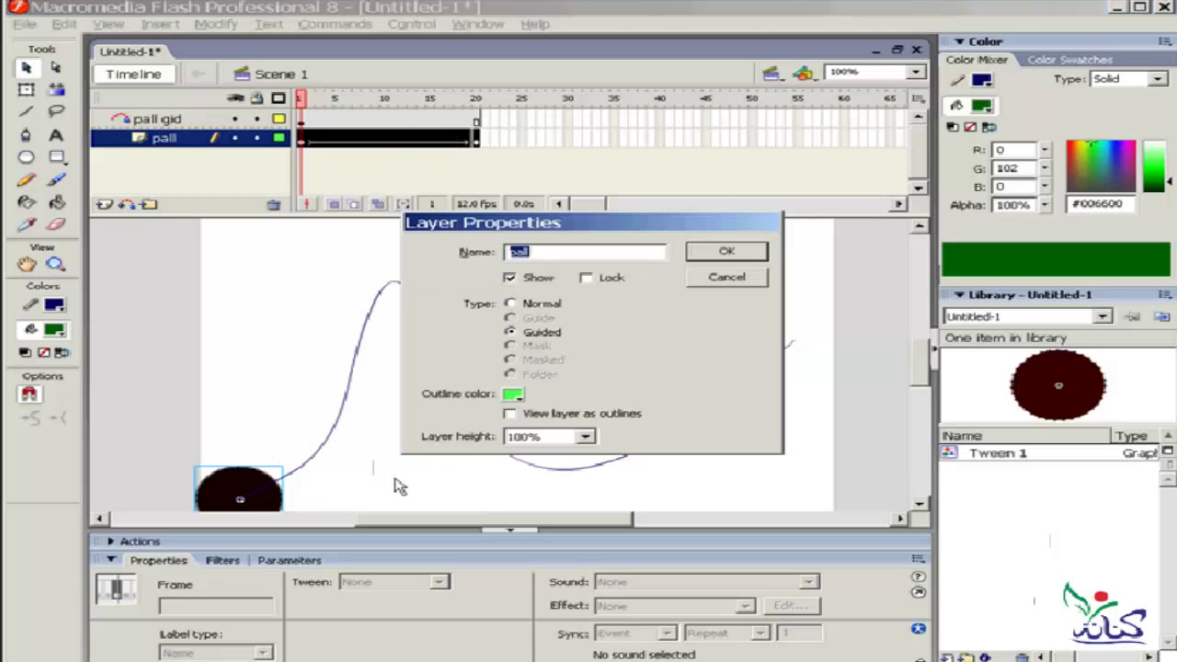
left_click(513, 395)
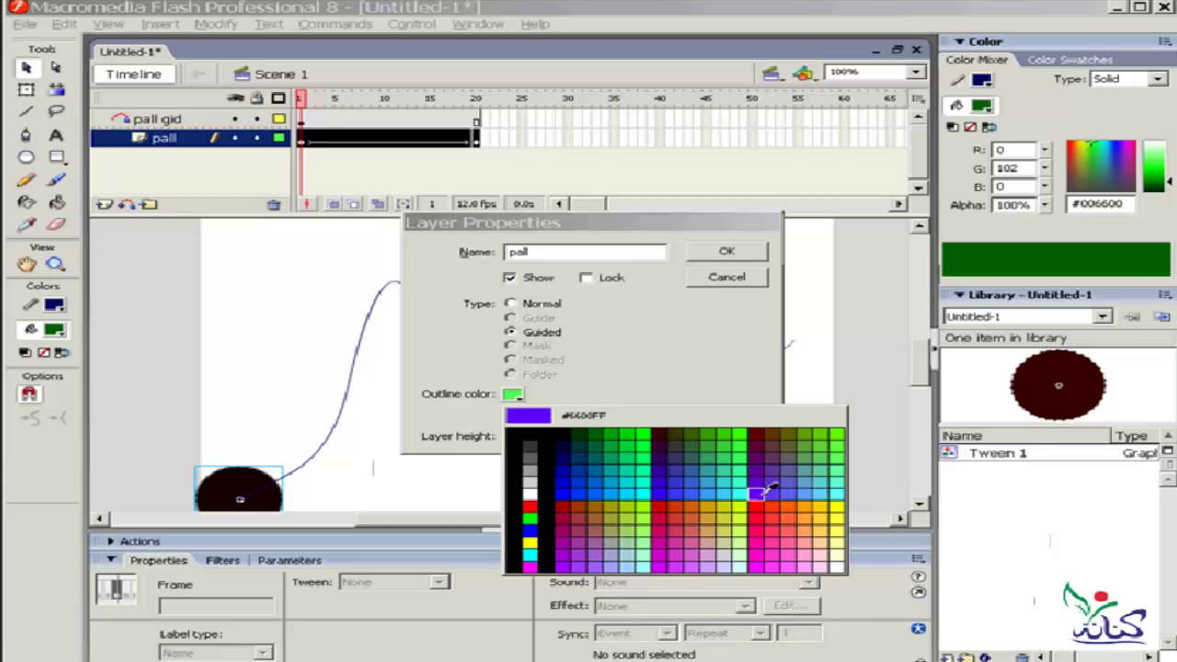
left_click(772, 492)
left_click(718, 252)
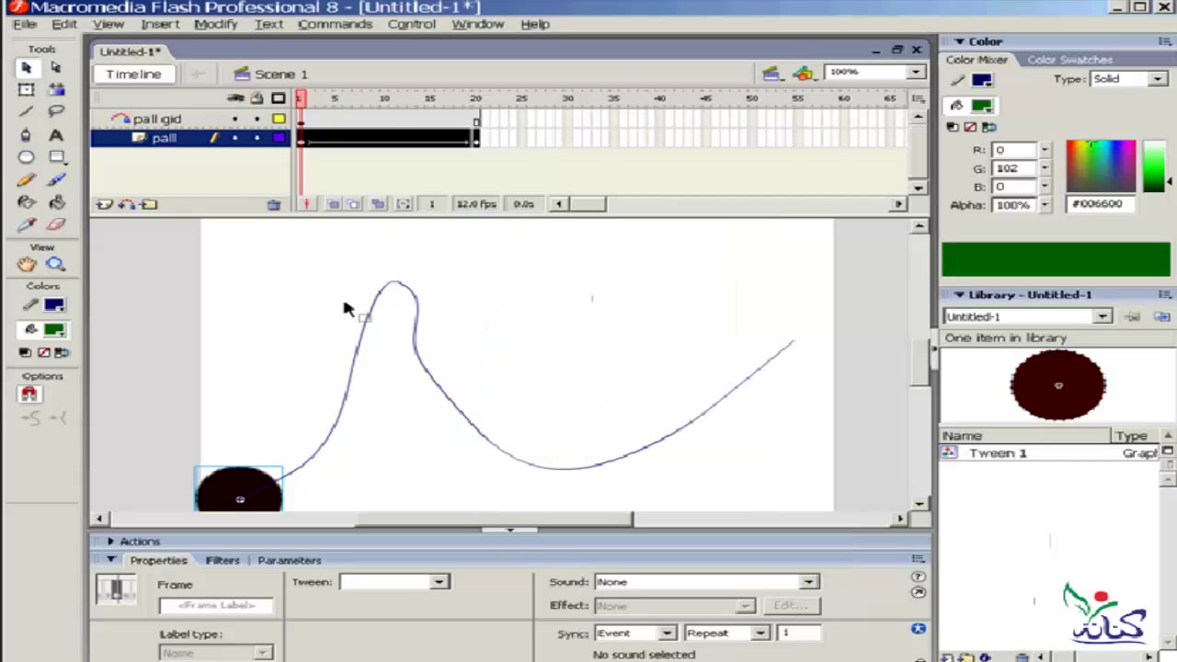
left_click(311, 299)
Step: Preview both layers as outlines with the new purple colour, then restore filled view
left_click(279, 138)
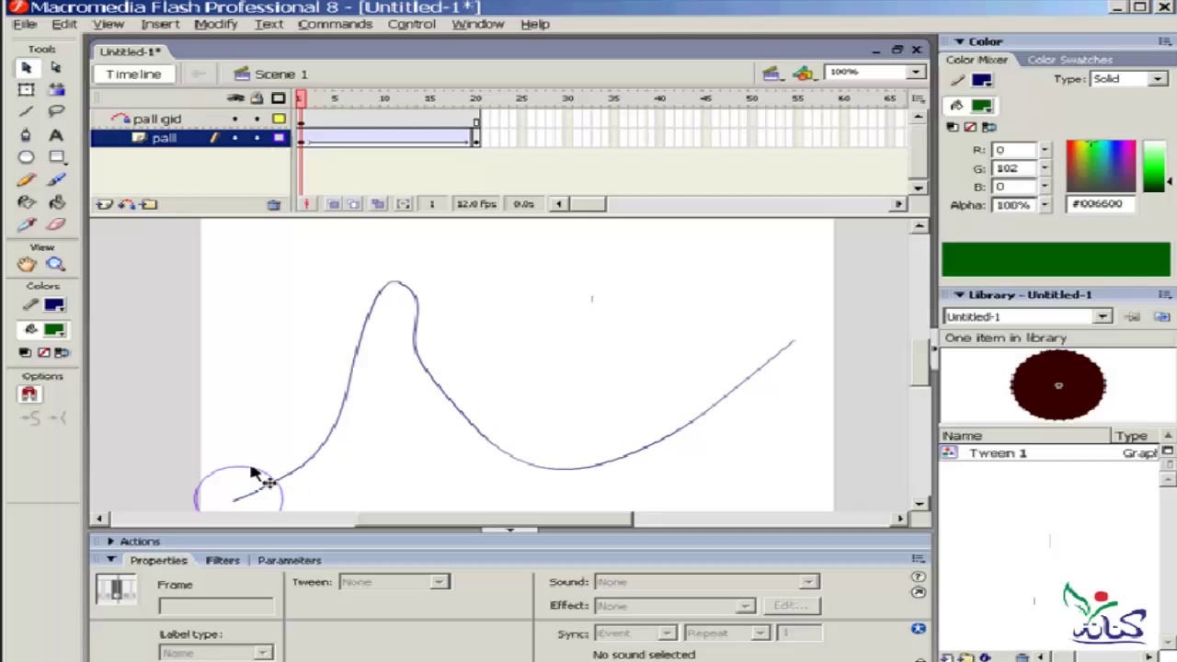
left_click(279, 120)
left_click(279, 120)
left_click(279, 138)
left_click(296, 296)
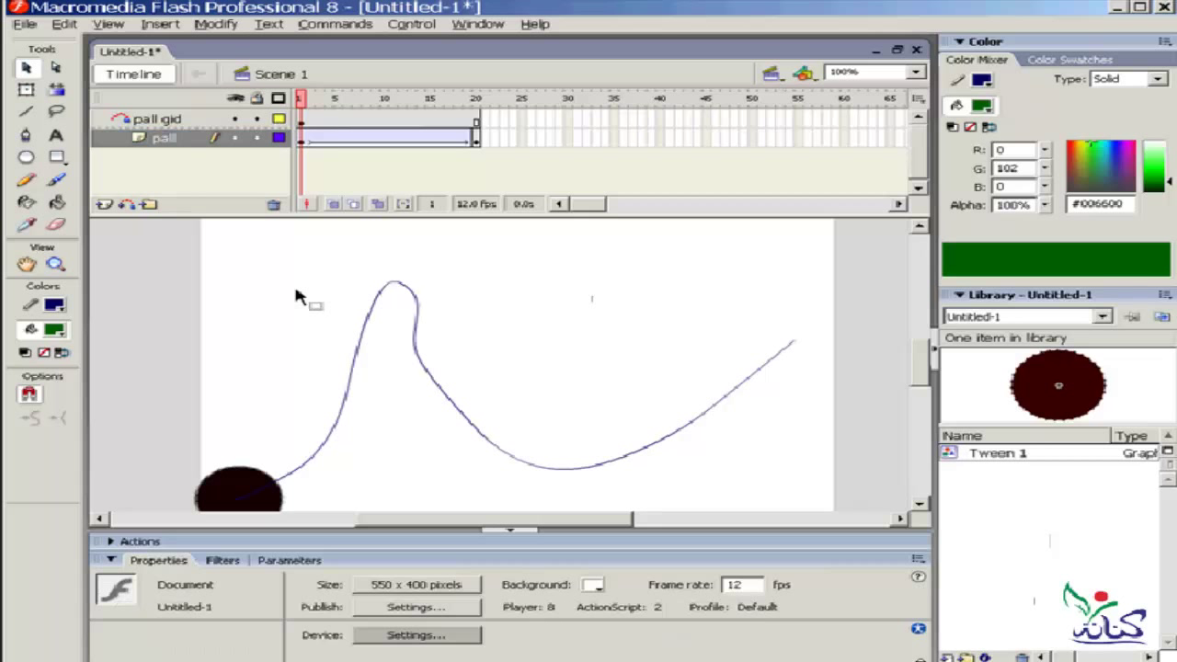